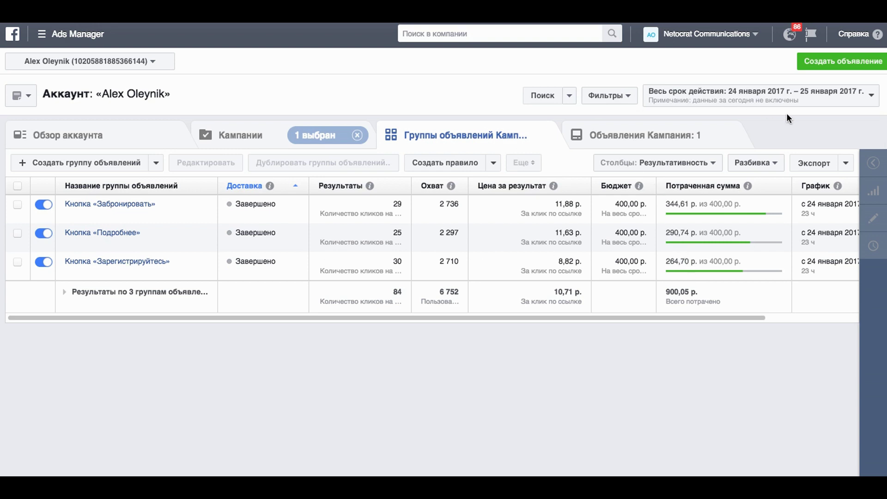
- Try a custom range of 9–26 January 2017, and apply the full-lifetime period (Весь срок действия) to the ad set report
{"action": "left_click", "coordinate": [873, 99]}
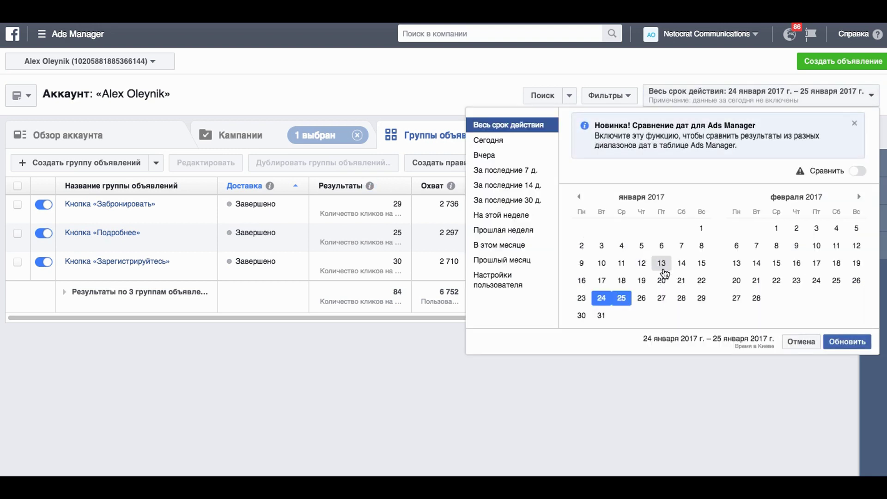
{"action": "left_click", "coordinate": [642, 299]}
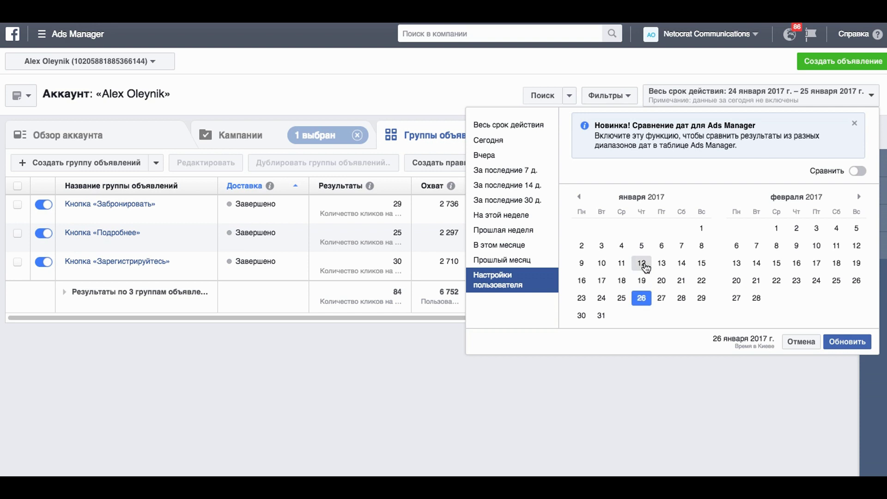
{"action": "left_click", "coordinate": [581, 263]}
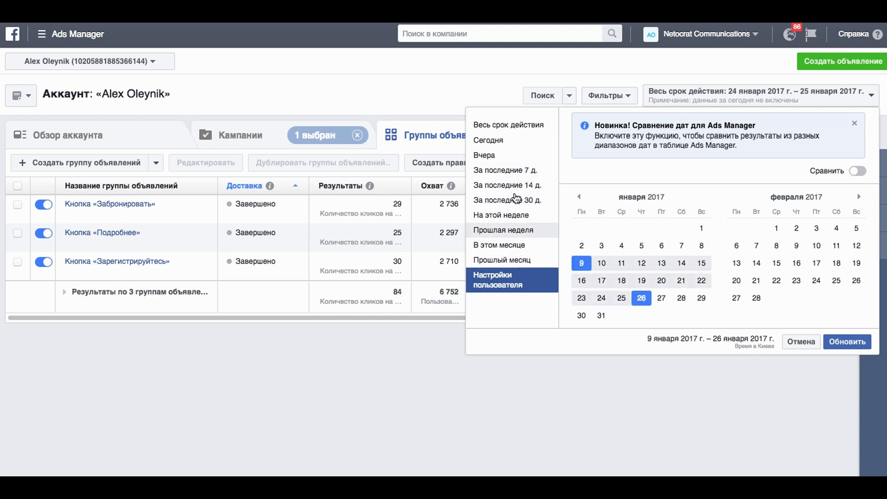
{"action": "left_click", "coordinate": [517, 125]}
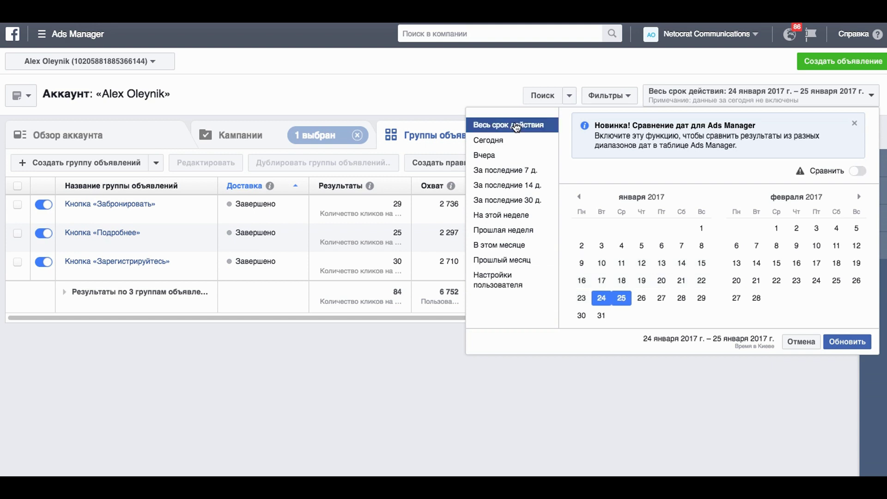
{"action": "left_click", "coordinate": [848, 345]}
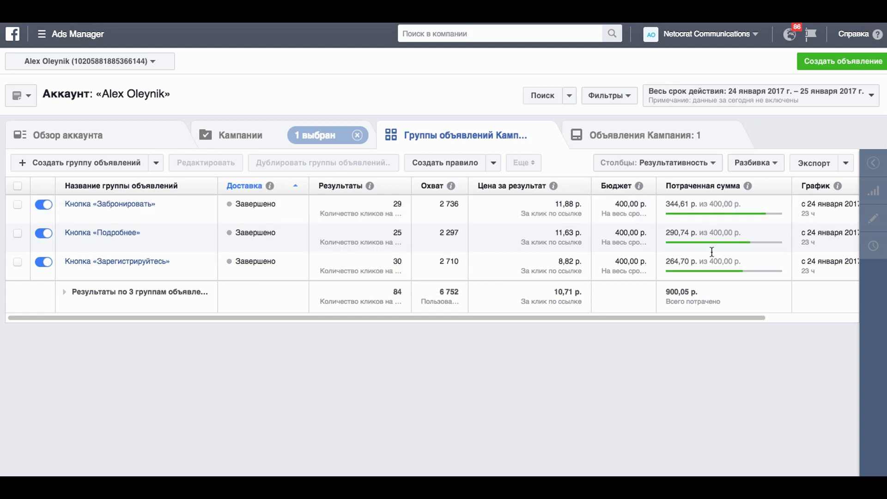
- Switch the ad set table to the Эффективность и клики column preset
{"action": "left_click_drag", "start_coordinate": [701, 318], "coordinate": [644, 312]}
{"action": "left_click_drag", "start_coordinate": [562, 312], "coordinate": [564, 312]}
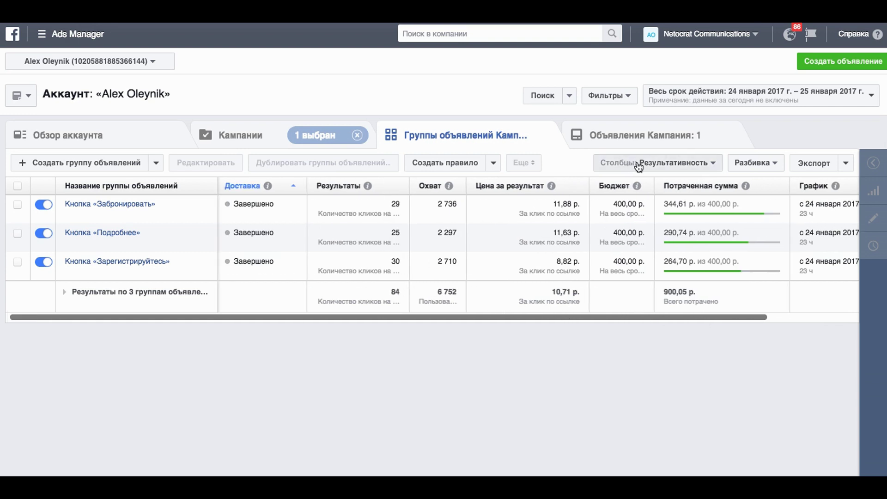
{"action": "left_click", "coordinate": [676, 165]}
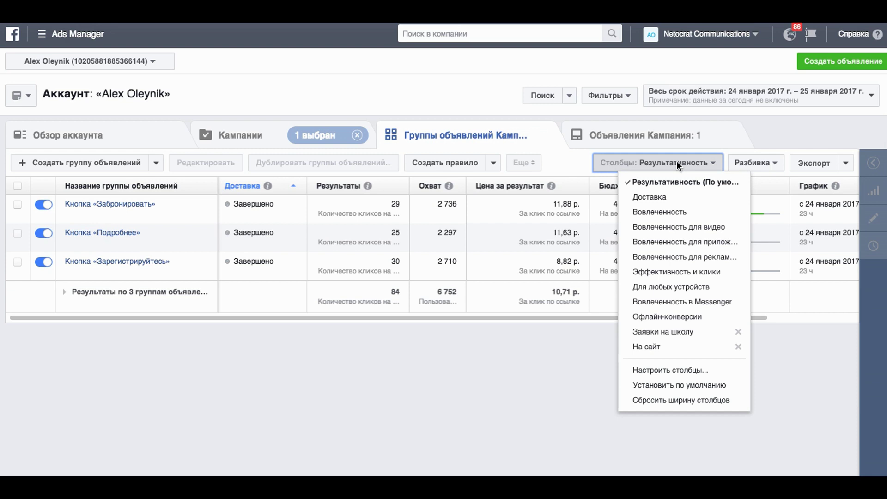
{"action": "left_click", "coordinate": [683, 276]}
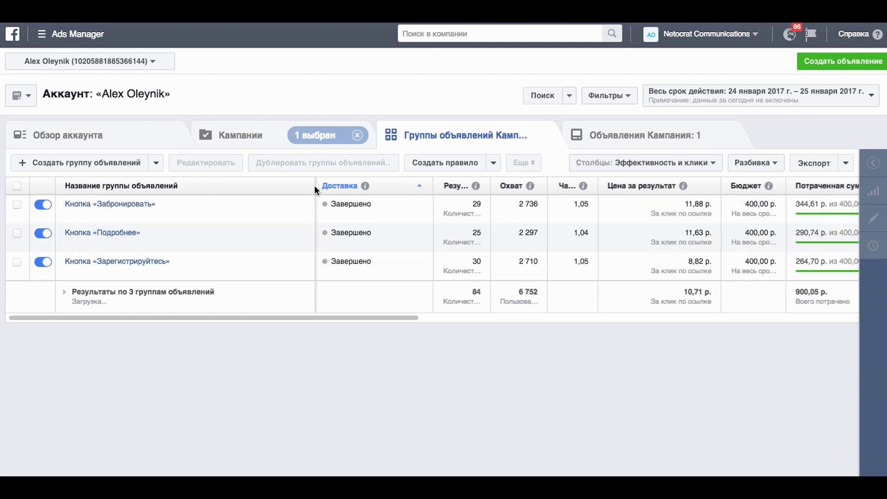
- Narrow the Доставка column and widen the Результаты and Частота columns so their headings are readable
{"action": "left_click_drag", "start_coordinate": [315, 186], "coordinate": [222, 199]}
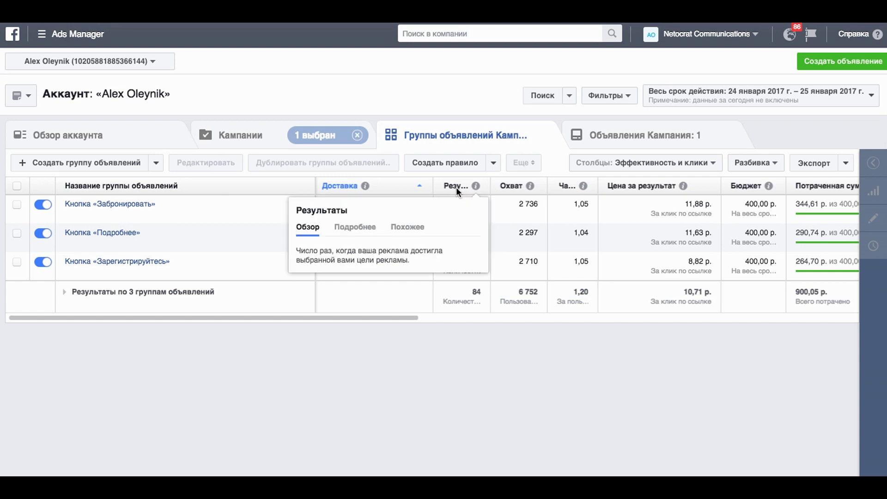
{"action": "left_click_drag", "start_coordinate": [433, 185], "coordinate": [405, 184]}
{"action": "left_click_drag", "start_coordinate": [461, 186], "coordinate": [521, 186]}
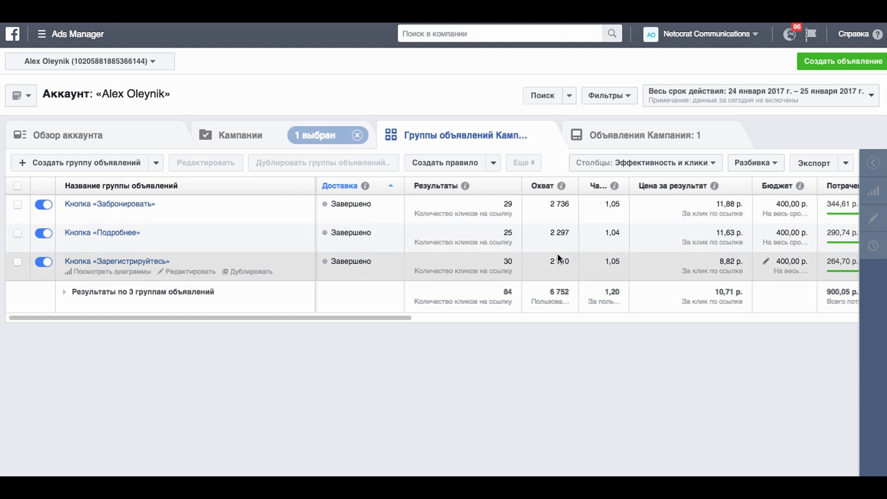
{"action": "left_click_drag", "start_coordinate": [629, 191], "coordinate": [648, 187]}
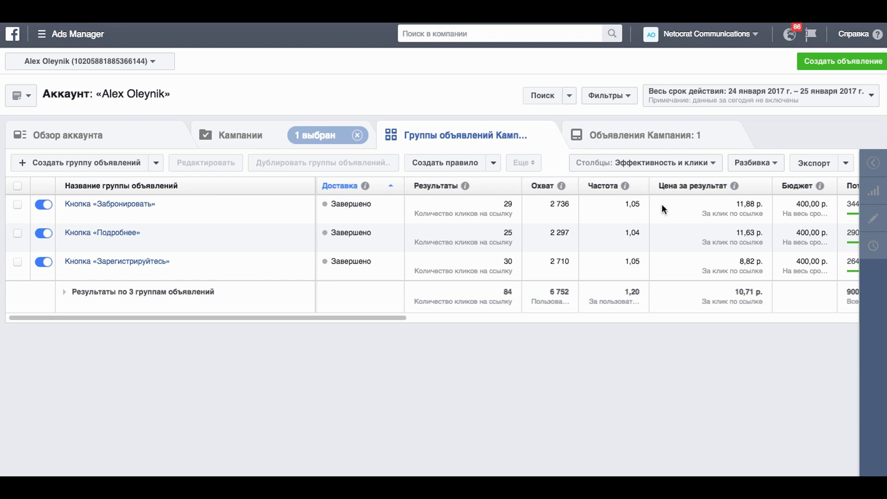
- Widen the Клики (все) column in the ad set table so its full heading fits
{"action": "scroll", "coordinate": [711, 229], "scroll_direction": "right", "scroll_amount": 3}
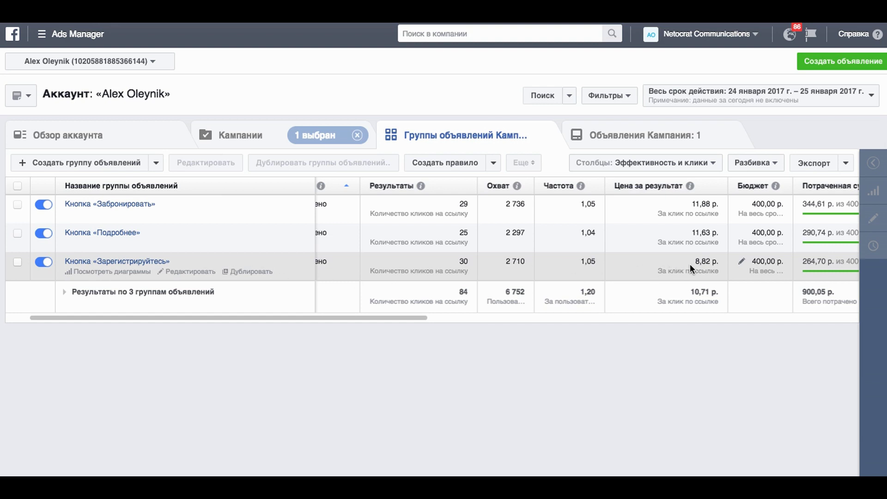
{"action": "scroll", "coordinate": [693, 267], "scroll_direction": "right", "scroll_amount": 2}
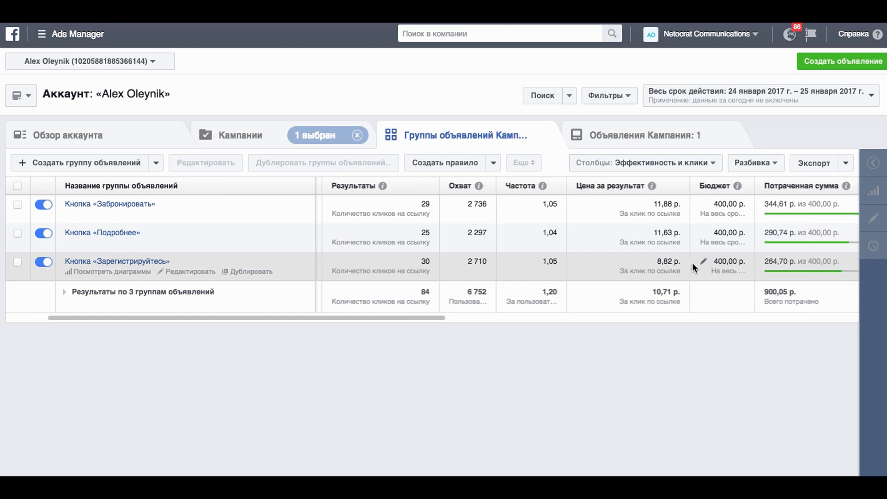
{"action": "scroll", "coordinate": [693, 263], "scroll_direction": "right", "scroll_amount": 3}
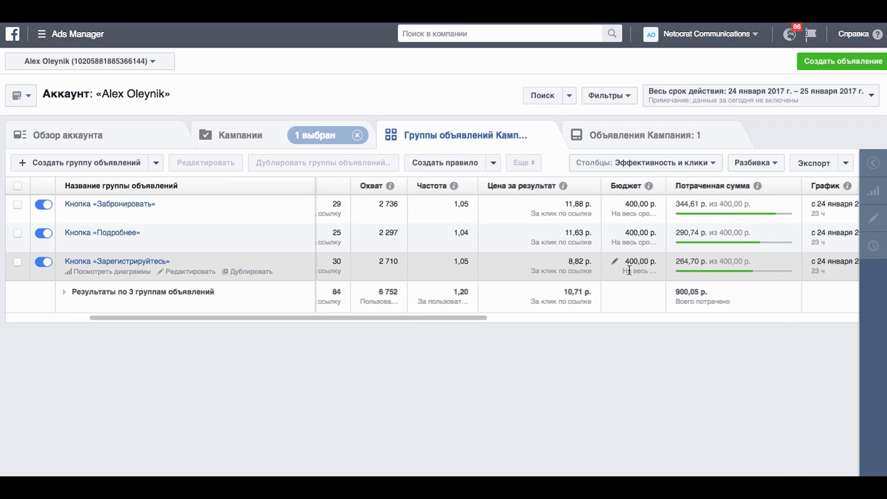
{"action": "scroll", "coordinate": [630, 271], "scroll_direction": "right", "scroll_amount": 8}
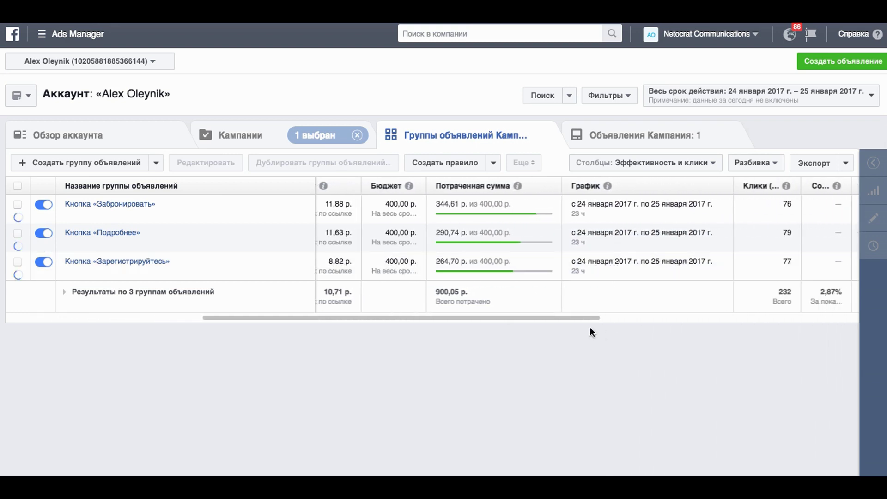
{"action": "left_click_drag", "start_coordinate": [587, 318], "coordinate": [689, 340]}
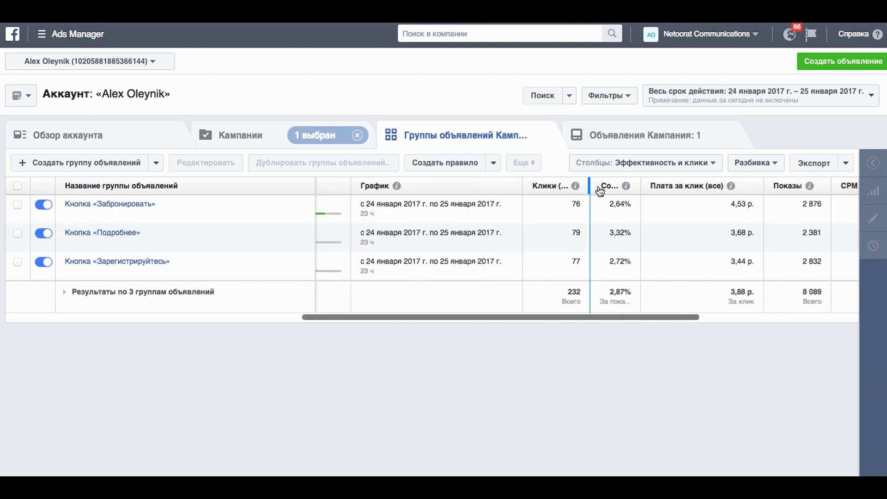
{"action": "left_click_drag", "start_coordinate": [599, 190], "coordinate": [630, 185]}
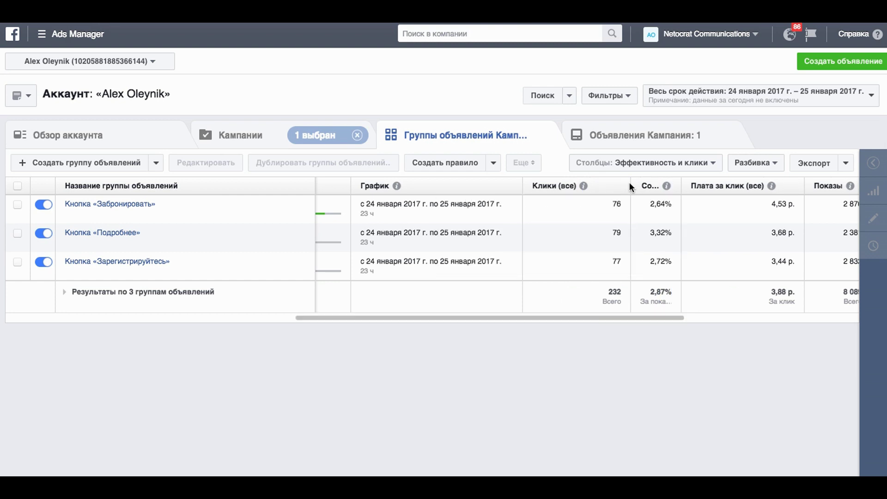
- Open column customization and move Потраченная сумма above Бюджет and Цена за результат above Частота
{"action": "left_click", "coordinate": [667, 167]}
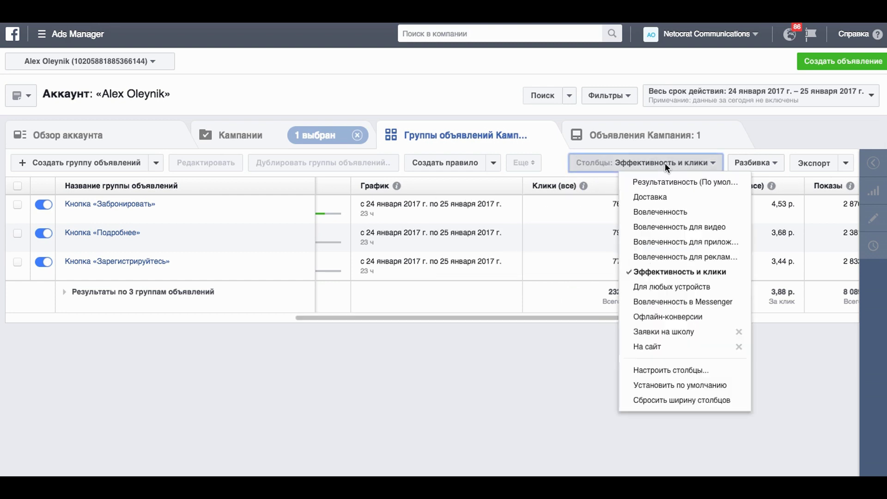
{"action": "left_click", "coordinate": [682, 373]}
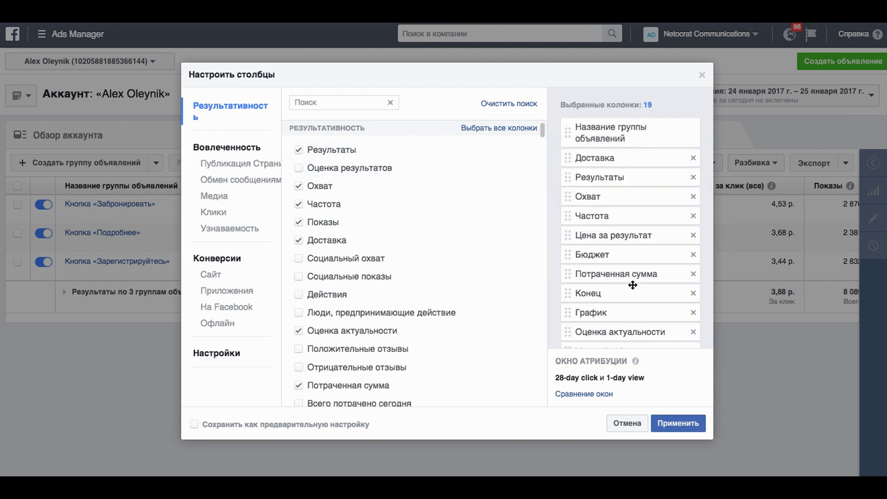
{"action": "left_click_drag", "start_coordinate": [630, 277], "coordinate": [627, 213]}
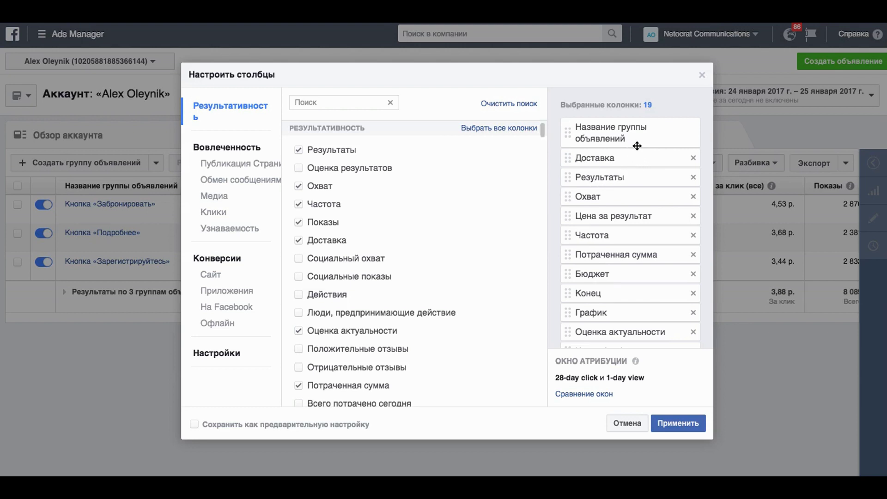
- Remove Доставка, Результаты, Цена за результат and Бюджет from the selected columns
{"action": "left_click", "coordinate": [693, 158]}
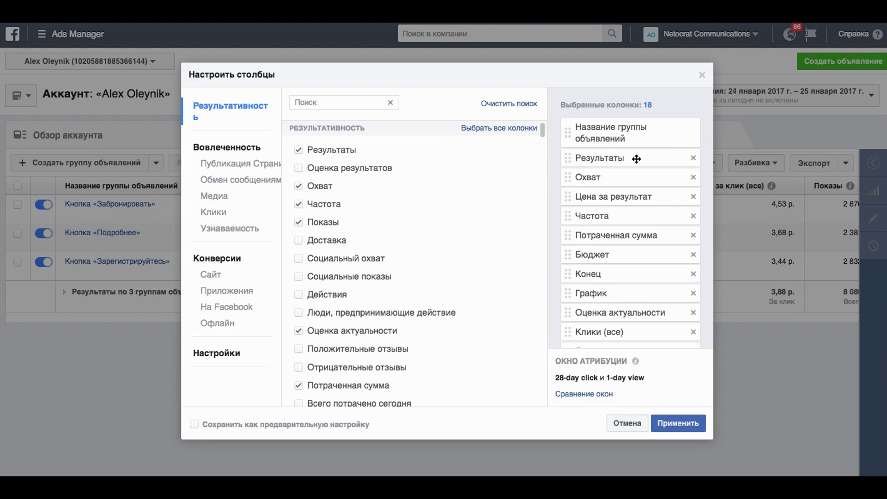
{"action": "left_click", "coordinate": [693, 160]}
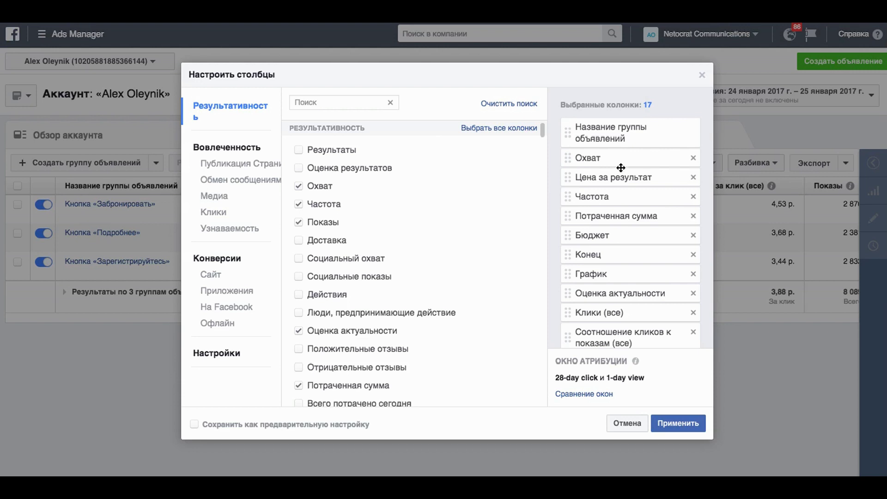
{"action": "left_click", "coordinate": [694, 178]}
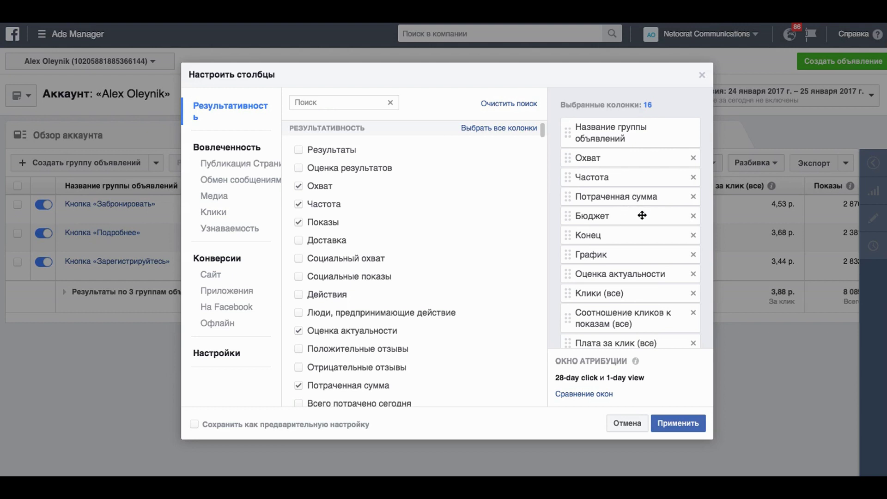
{"action": "left_click", "coordinate": [694, 216]}
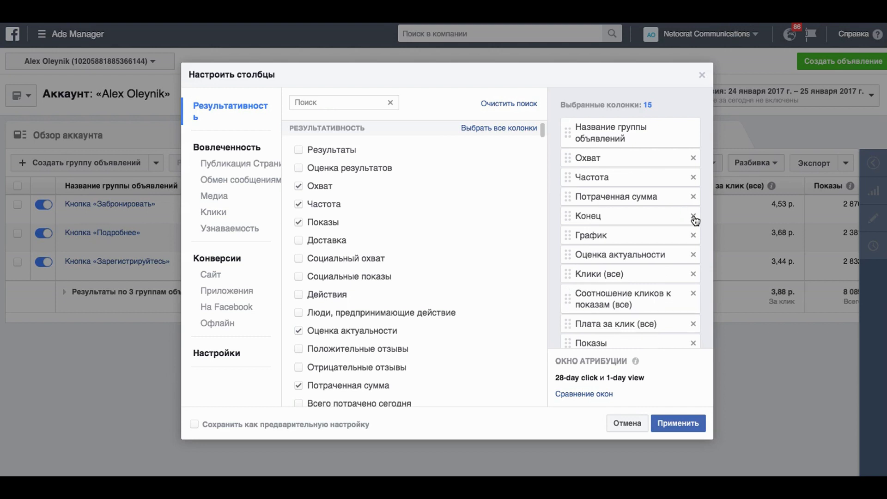
- Move Клики на ссылку, CPC (цена за клик по ссылке) and CTR (кликабельность), in that order, directly below Потраченная сумма
{"action": "scroll", "coordinate": [628, 281], "scroll_direction": "down", "scroll_amount": 1}
{"action": "scroll", "coordinate": [628, 280], "scroll_direction": "down", "scroll_amount": 3}
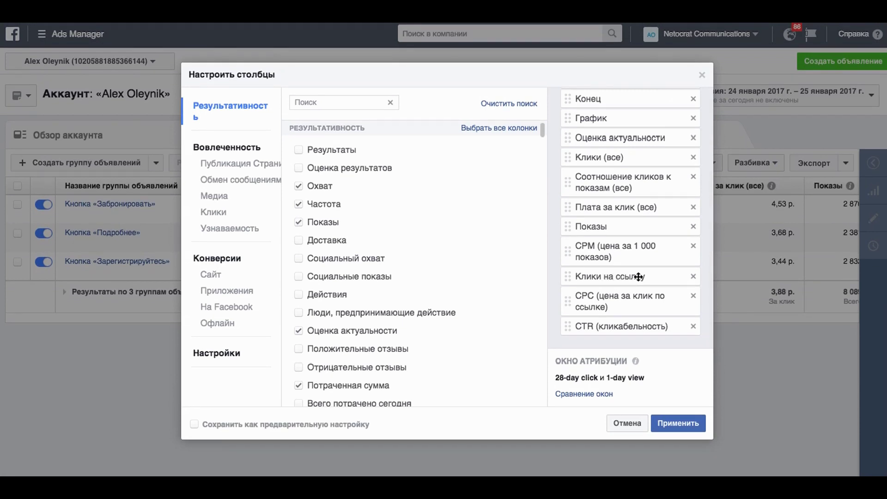
{"action": "left_click_drag", "start_coordinate": [639, 276], "coordinate": [636, 198]}
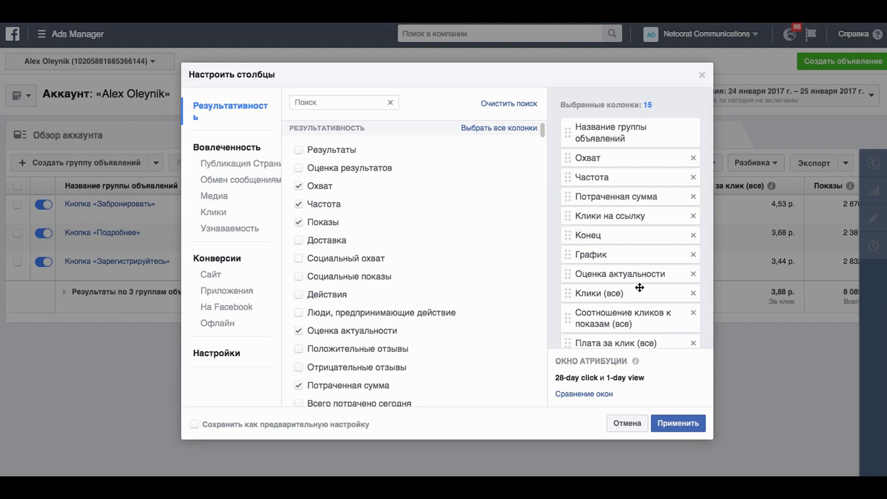
{"action": "scroll", "coordinate": [640, 288], "scroll_direction": "down", "scroll_amount": 3}
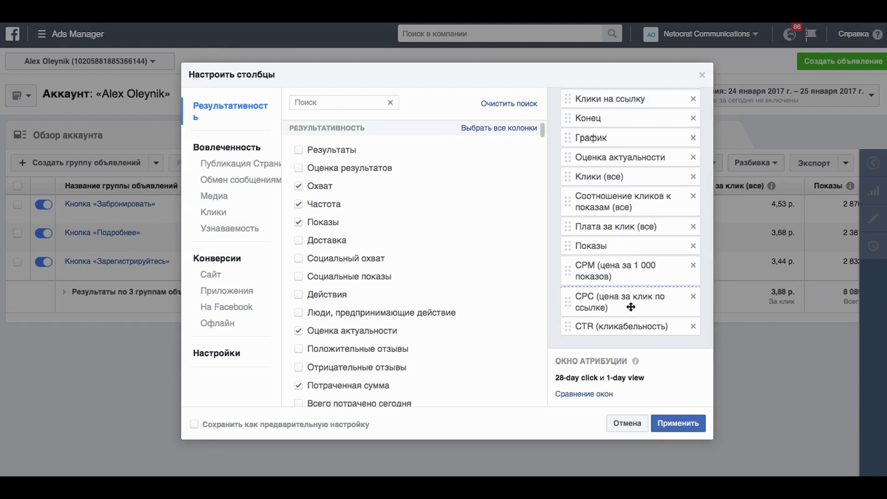
{"action": "left_click_drag", "start_coordinate": [631, 307], "coordinate": [630, 253]}
{"action": "scroll", "coordinate": [629, 254], "scroll_direction": "down", "scroll_amount": 3}
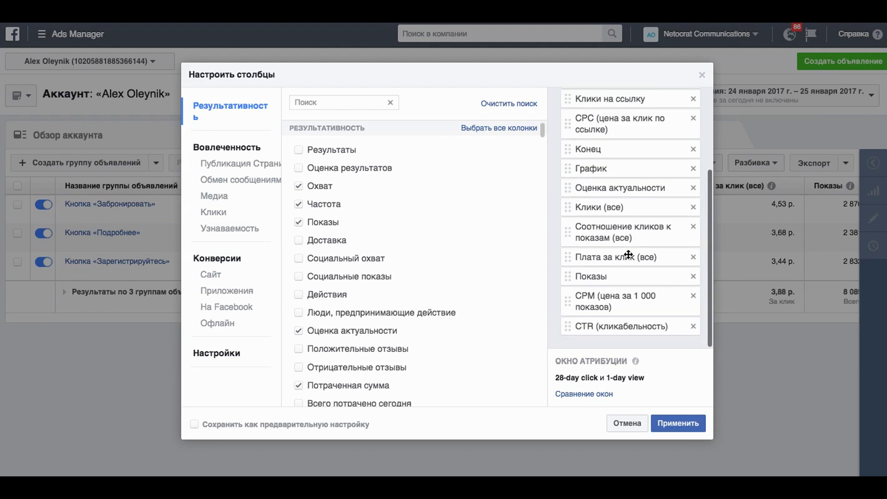
{"action": "left_click_drag", "start_coordinate": [637, 325], "coordinate": [640, 273]}
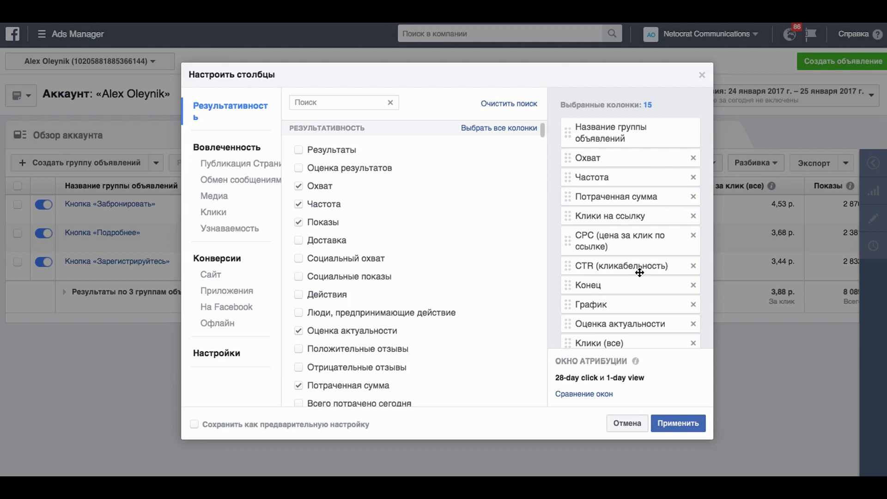
- Remove Конец, График and Оценка актуальности from the selected columns
{"action": "left_click", "coordinate": [694, 286]}
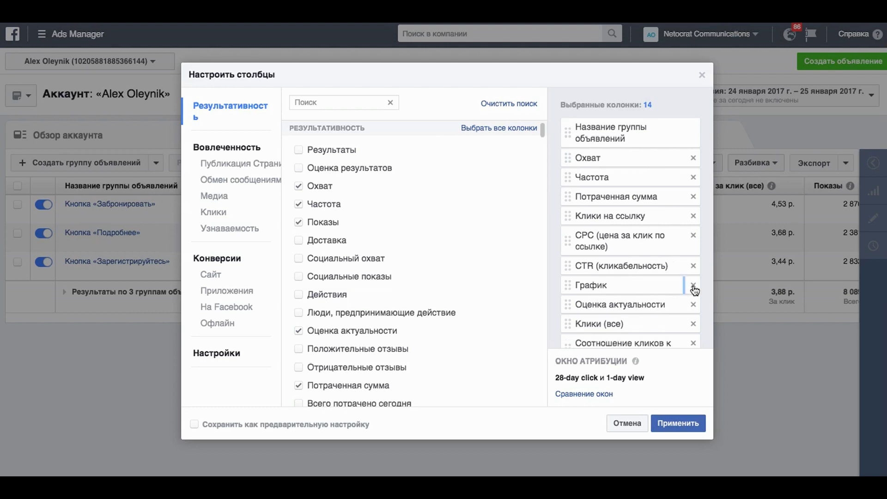
{"action": "left_click", "coordinate": [693, 286]}
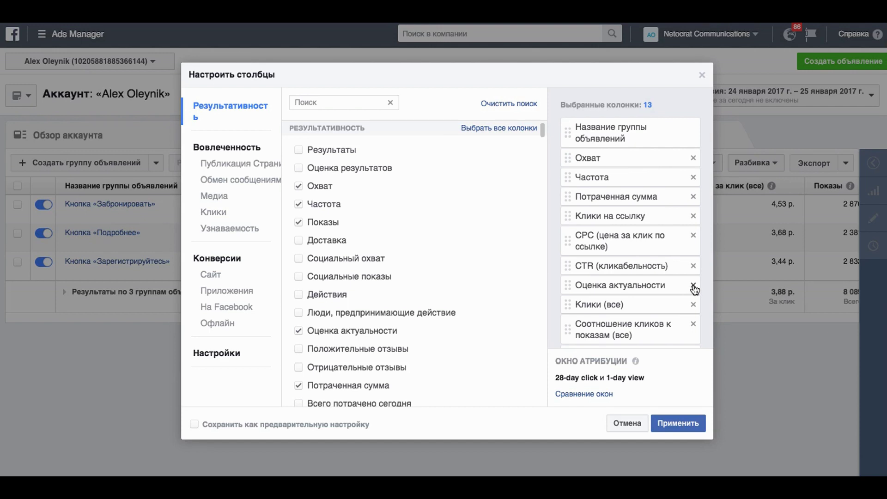
{"action": "left_click", "coordinate": [694, 286]}
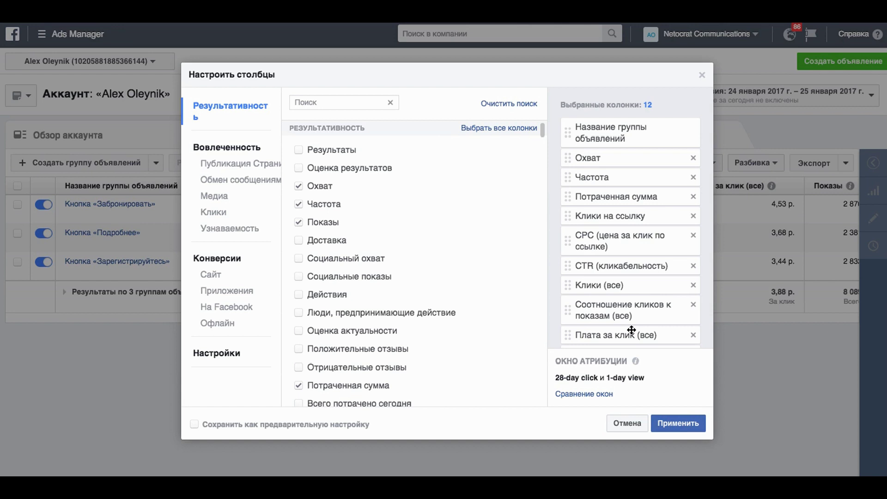
- Review the selected columns and the available performance, cost and Публикация Страницы metrics, and apply the column selection
{"action": "scroll", "coordinate": [631, 330], "scroll_direction": "down", "scroll_amount": 2}
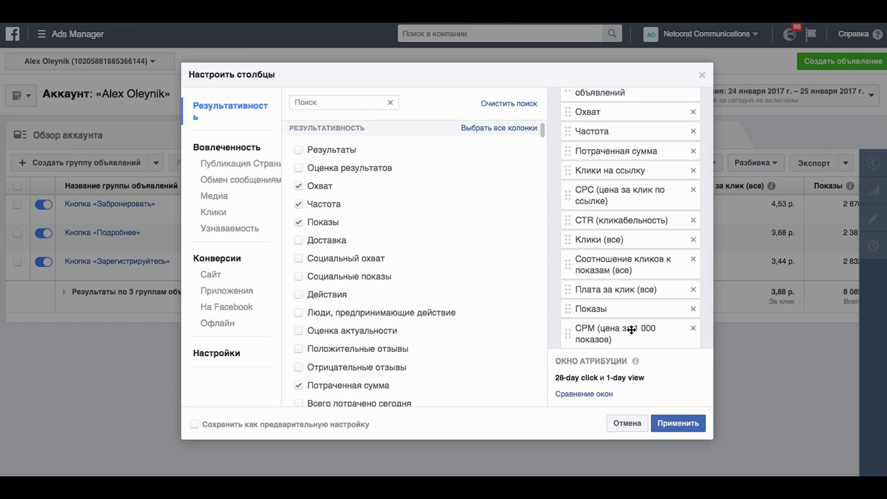
{"action": "scroll", "coordinate": [631, 330], "scroll_direction": "down", "scroll_amount": 1}
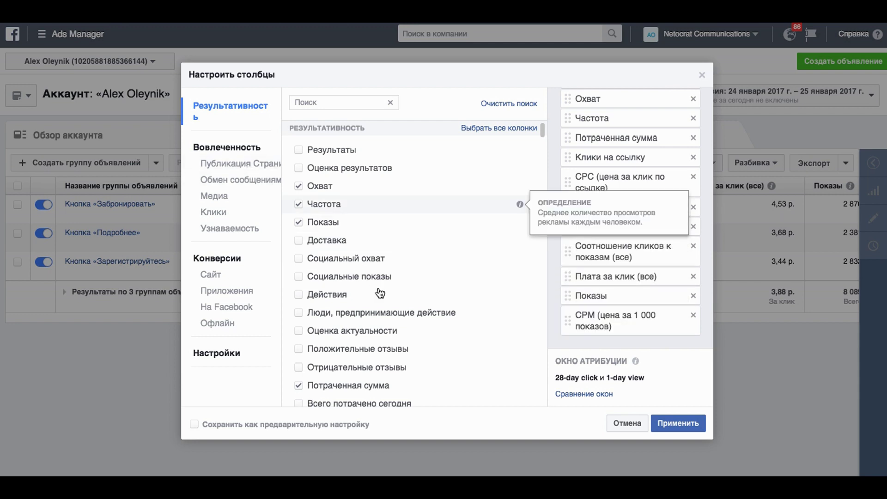
{"action": "scroll", "coordinate": [380, 294], "scroll_direction": "down", "scroll_amount": 2}
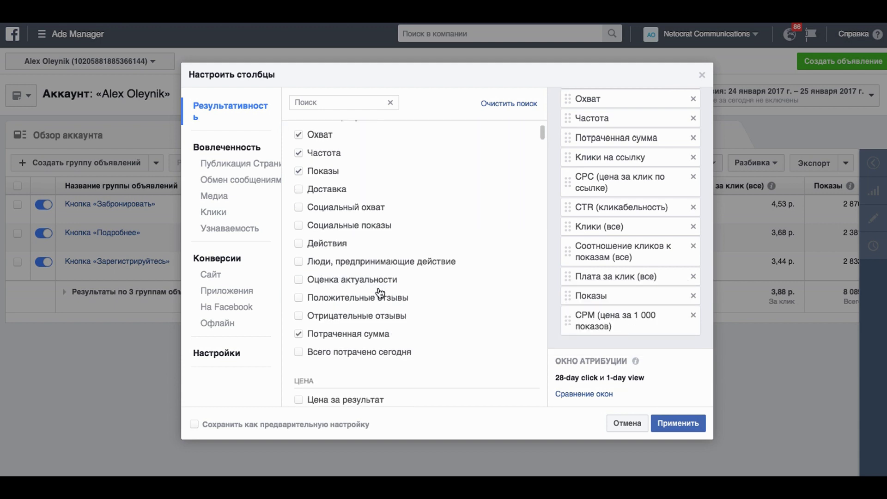
{"action": "scroll", "coordinate": [384, 267], "scroll_direction": "down", "scroll_amount": 5}
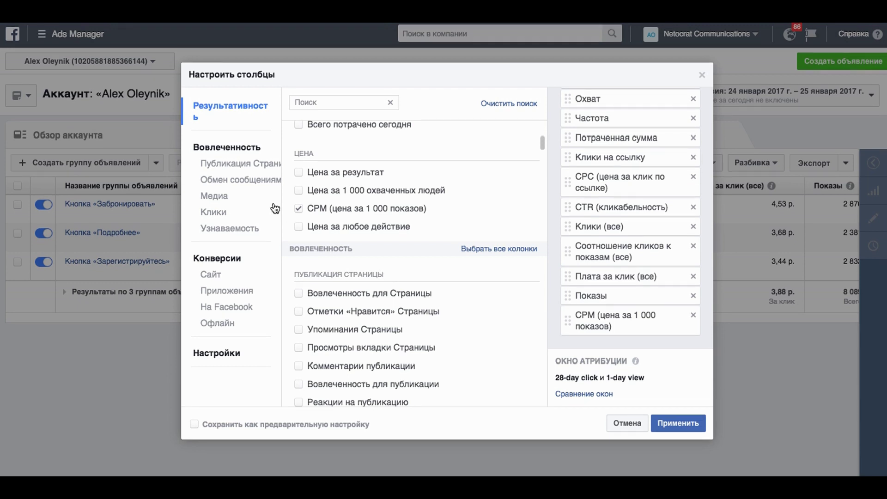
{"action": "left_click", "coordinate": [244, 166]}
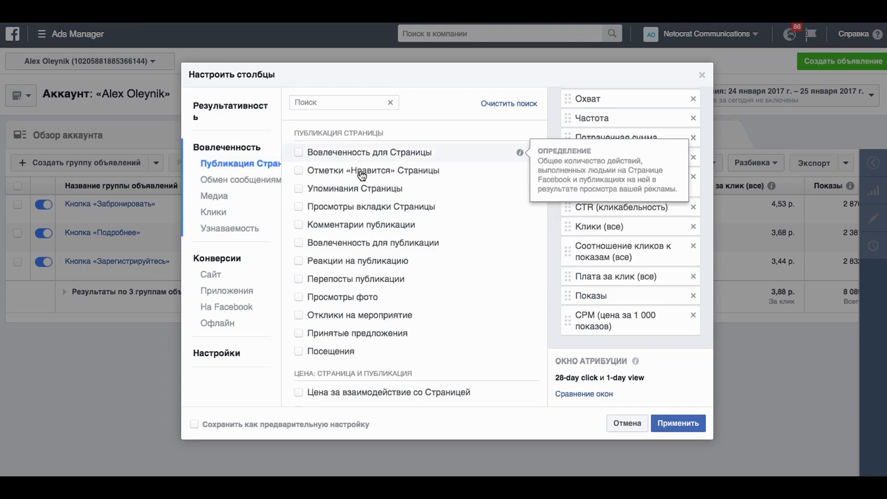
{"action": "mouse_move", "coordinate": [362, 174]}
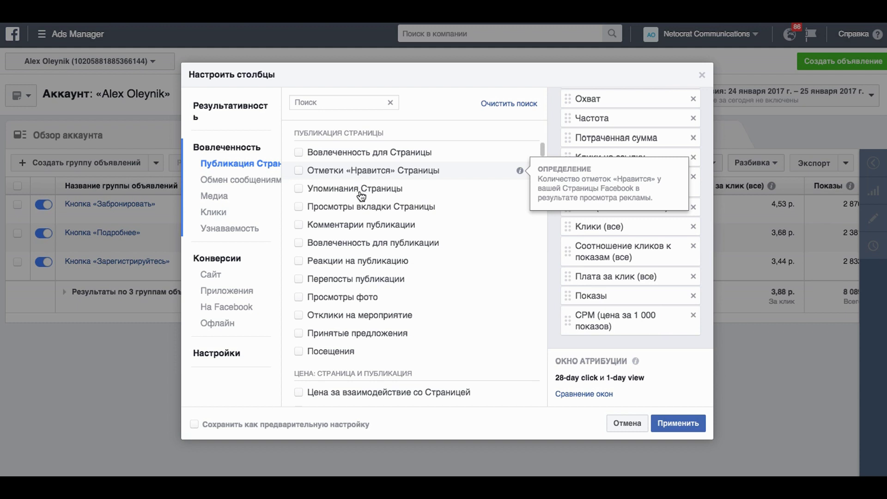
{"action": "mouse_move", "coordinate": [361, 195]}
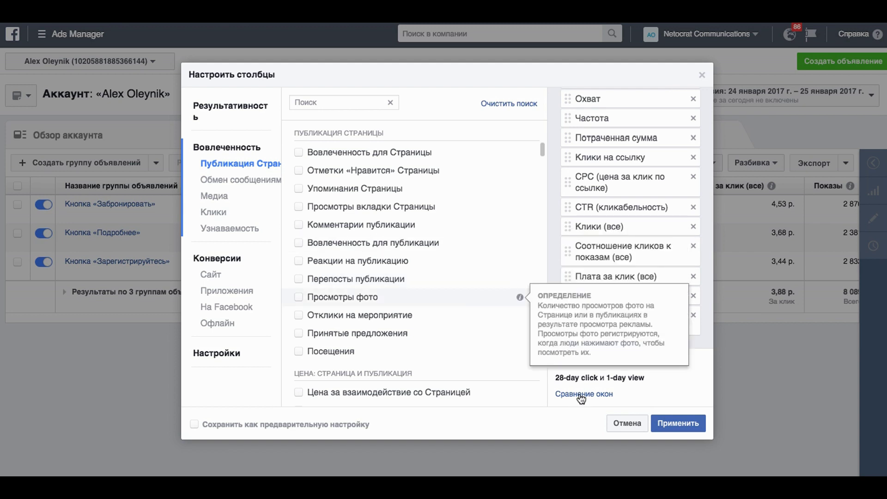
{"action": "left_click", "coordinate": [688, 424]}
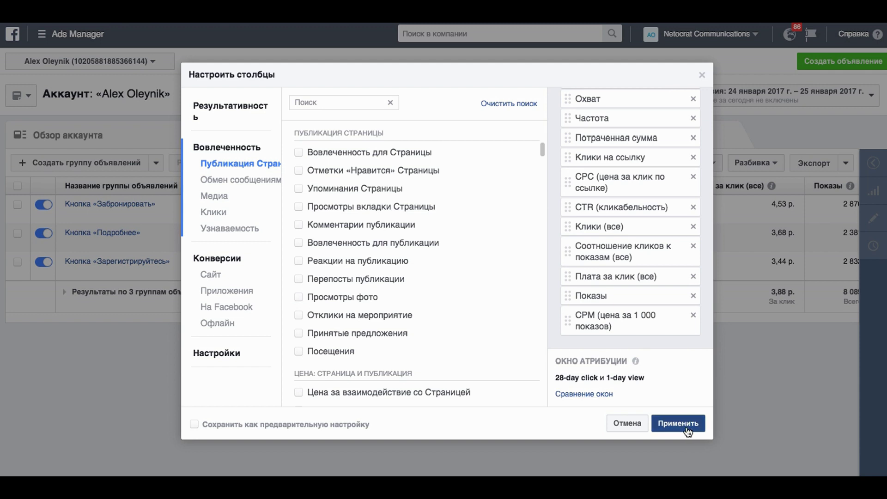
{"action": "left_click", "coordinate": [688, 430]}
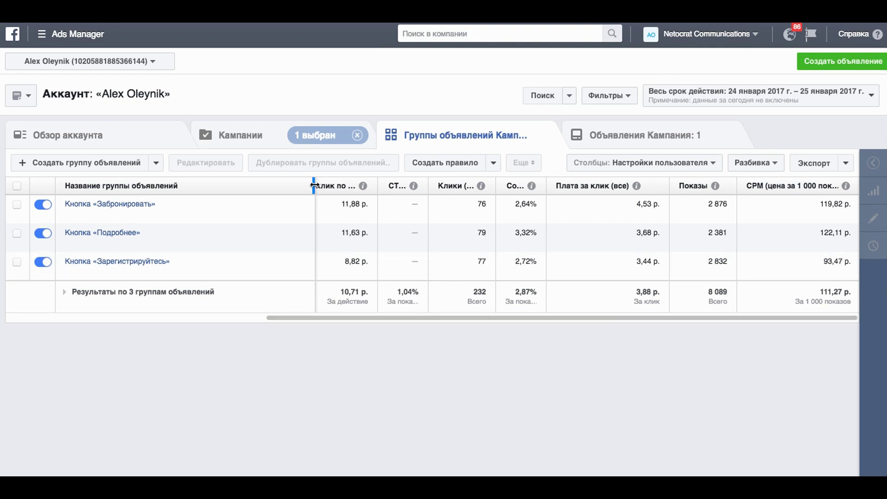
- Narrow the ad set name and CPC columns and widen the Частота, Клики на ссылку and CTR columns
{"action": "left_click_drag", "start_coordinate": [315, 184], "coordinate": [200, 186]}
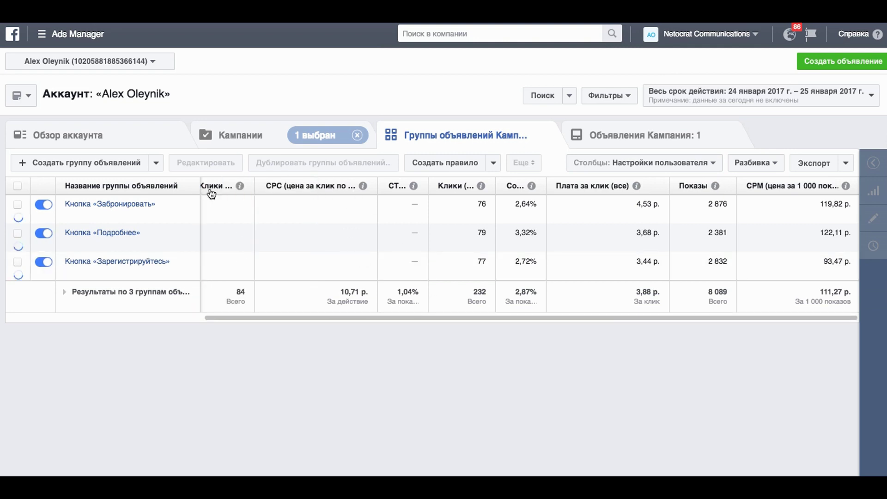
{"action": "left_click_drag", "start_coordinate": [292, 318], "coordinate": [58, 318]}
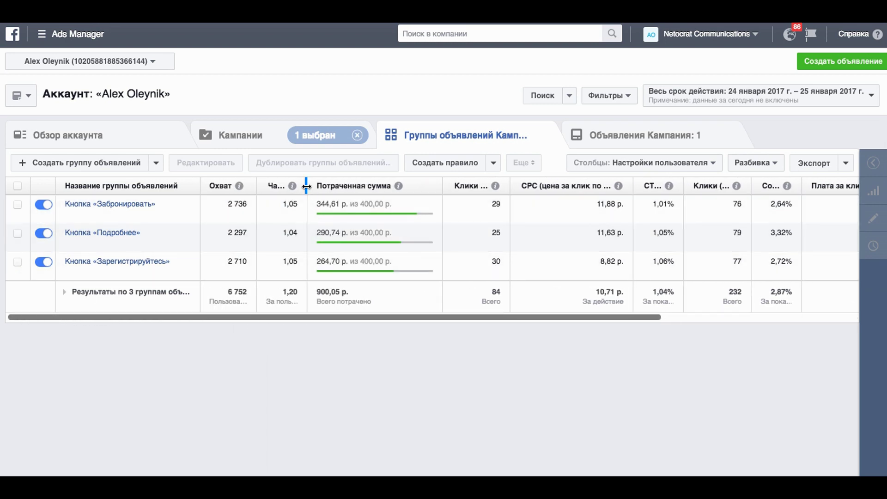
{"action": "left_click_drag", "start_coordinate": [307, 186], "coordinate": [339, 185]}
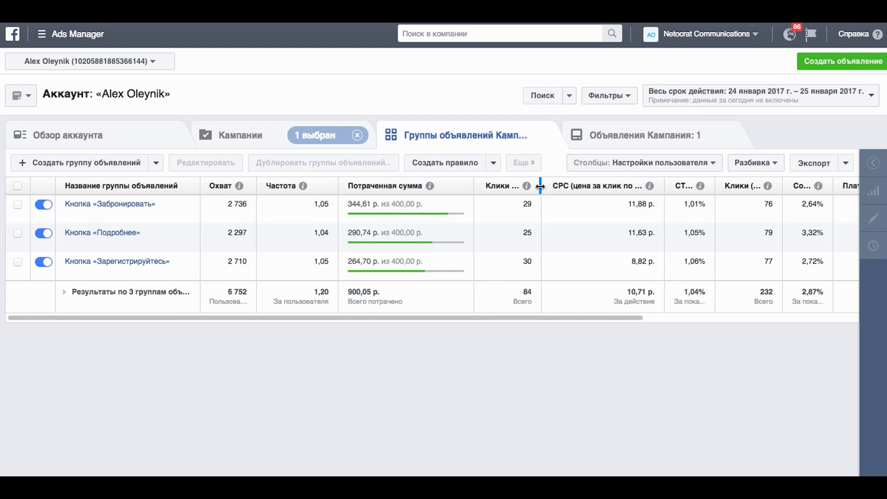
{"action": "left_click_drag", "start_coordinate": [540, 186], "coordinate": [591, 185]}
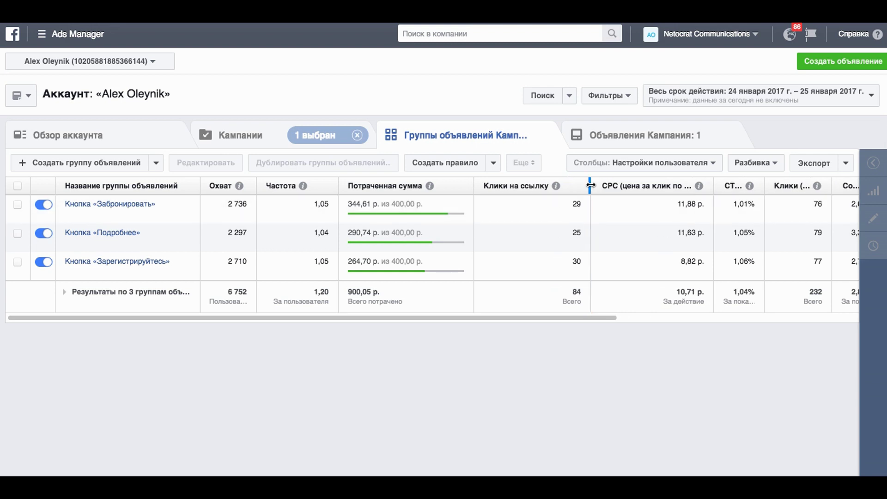
{"action": "left_click_drag", "start_coordinate": [714, 186], "coordinate": [757, 184]}
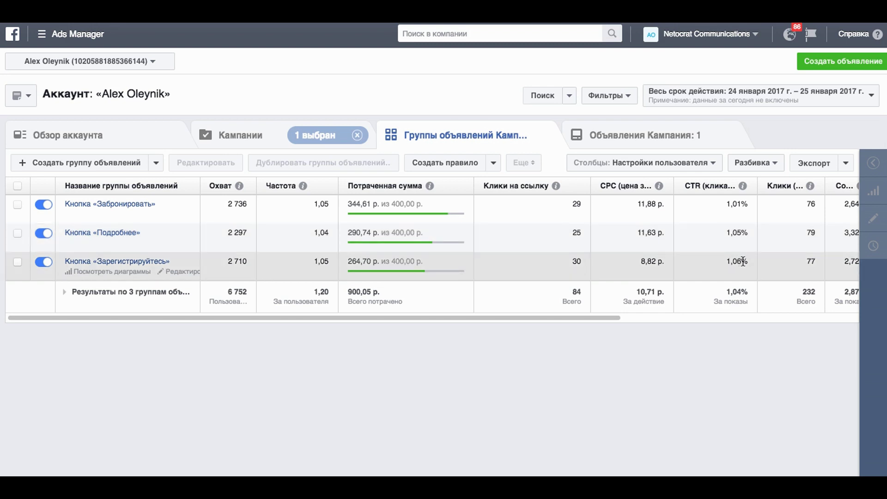
- Check the CTR of the «Зарегистрируйтесь» ad set and widen the CPC column slightly
{"action": "left_click_drag", "start_coordinate": [745, 261], "coordinate": [722, 261]}
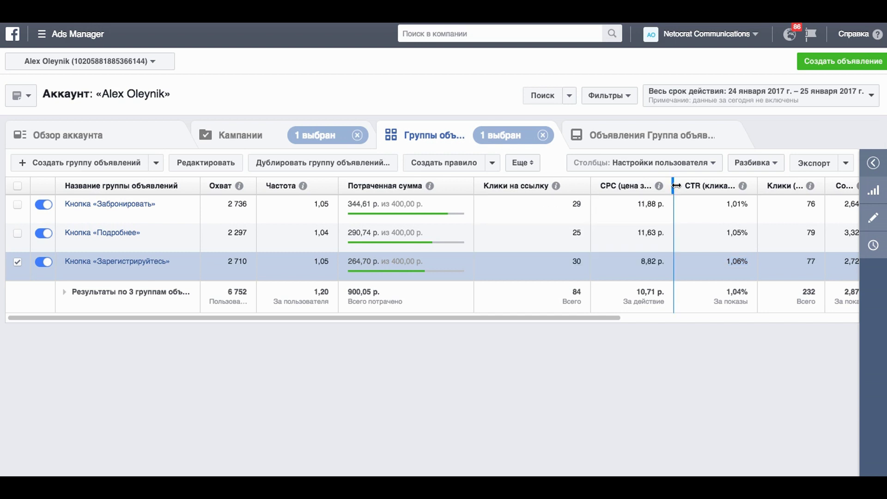
{"action": "left_click_drag", "start_coordinate": [674, 185], "coordinate": [685, 185]}
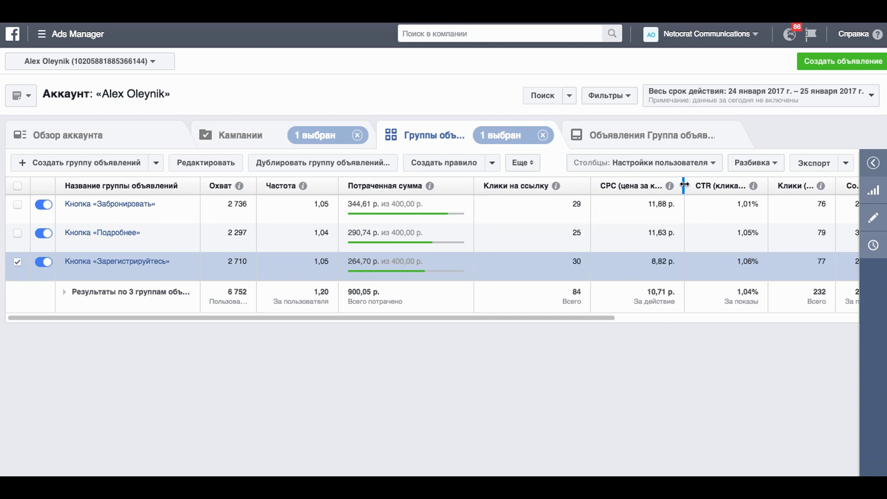
{"action": "left_click_drag", "start_coordinate": [684, 185], "coordinate": [692, 185]}
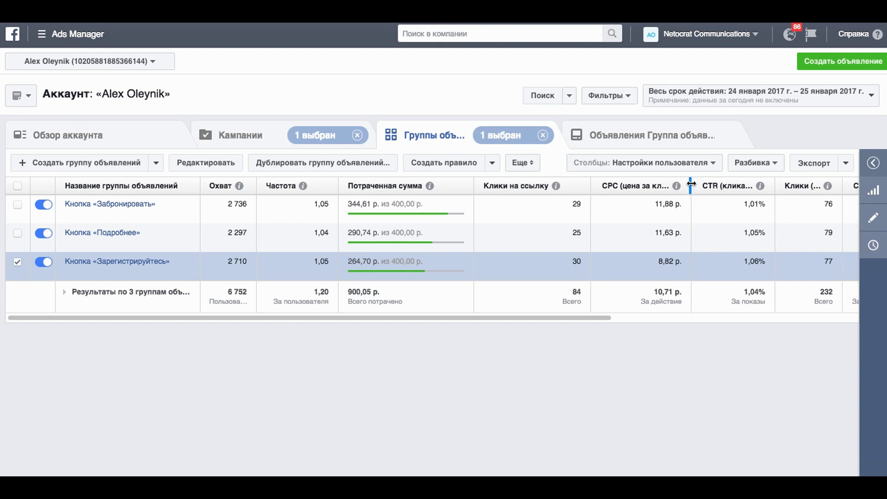
{"action": "left_click_drag", "start_coordinate": [691, 184], "coordinate": [697, 184]}
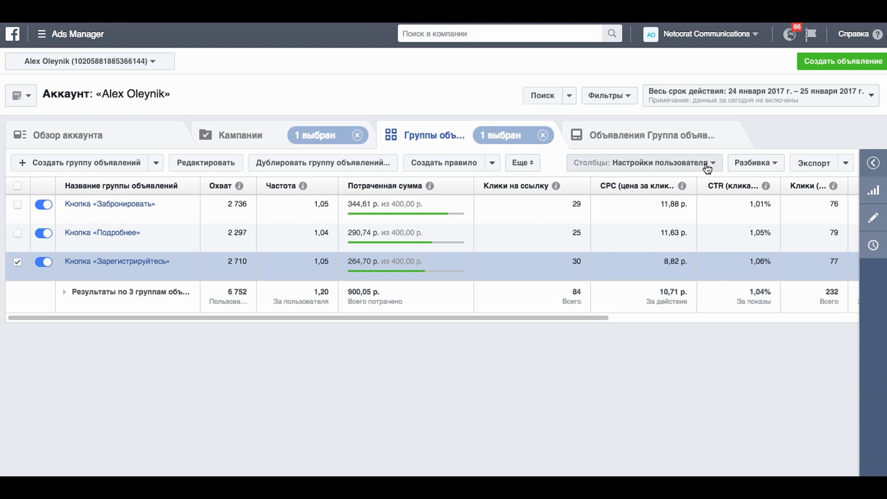
- Save the current column setup as a preset named Трафик на сайт
{"action": "left_click", "coordinate": [706, 164]}
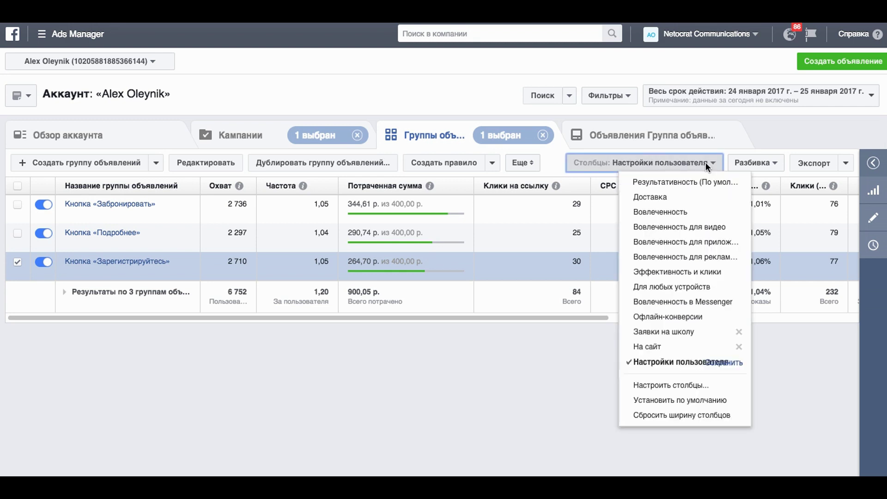
{"action": "left_click", "coordinate": [740, 364]}
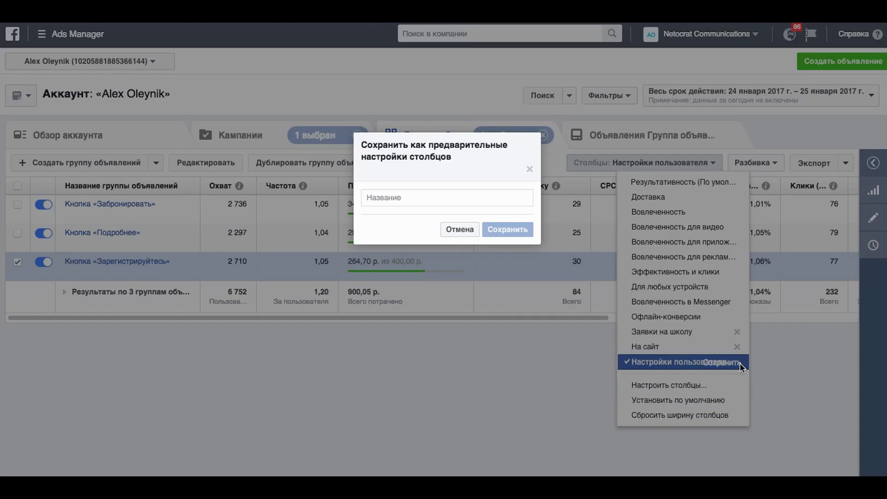
{"action": "left_click", "coordinate": [488, 201]}
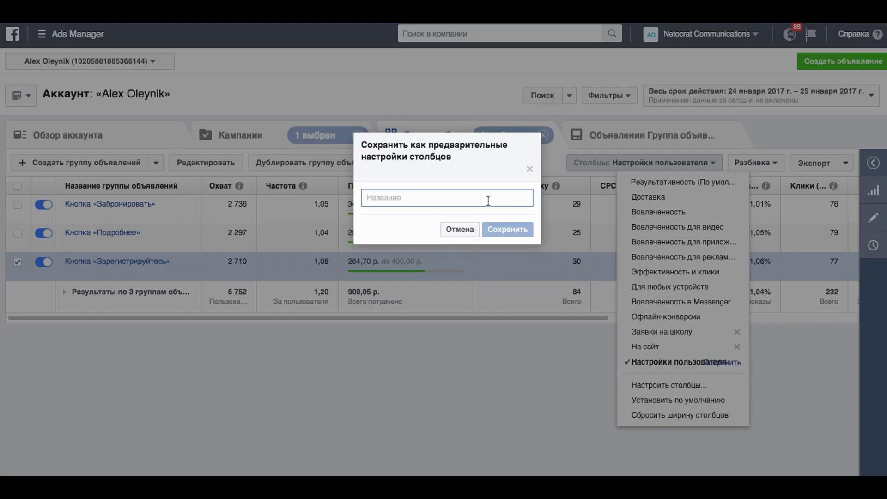
{"action": "type", "text": "Nhfabr"}
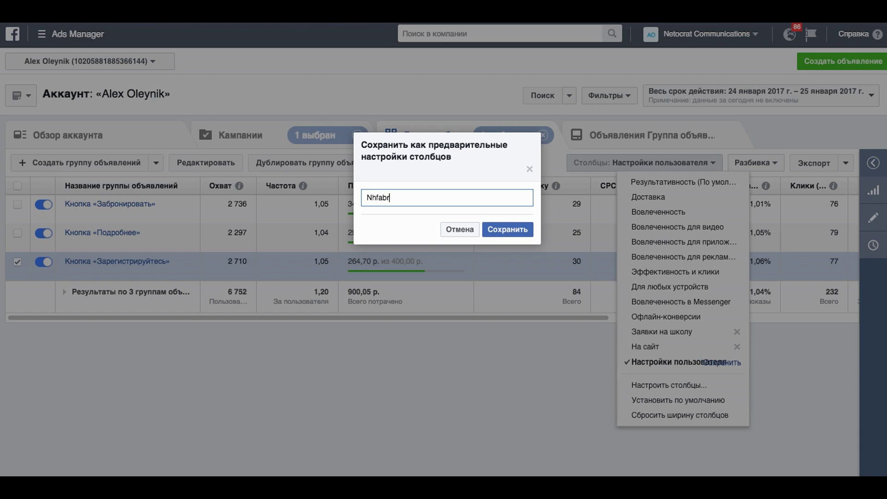
{"action": "type", "text": " на сай"}
{"action": "left_click", "coordinate": [507, 231]}
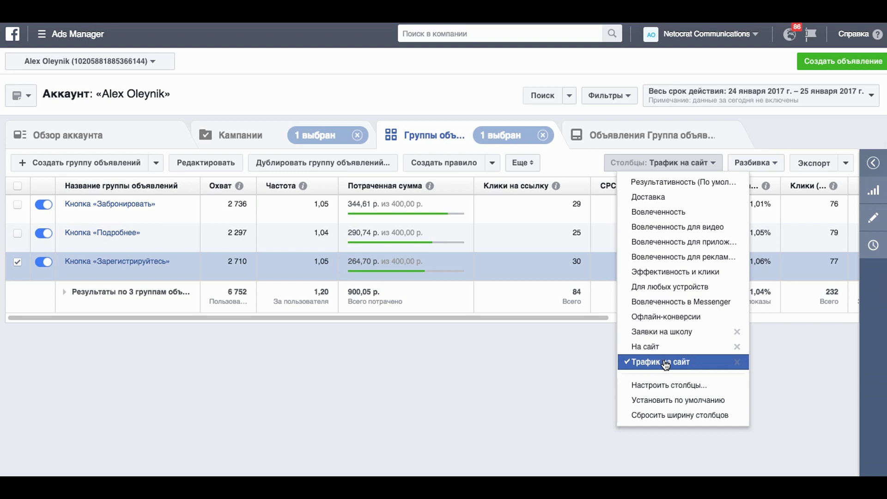
{"action": "left_click", "coordinate": [553, 370]}
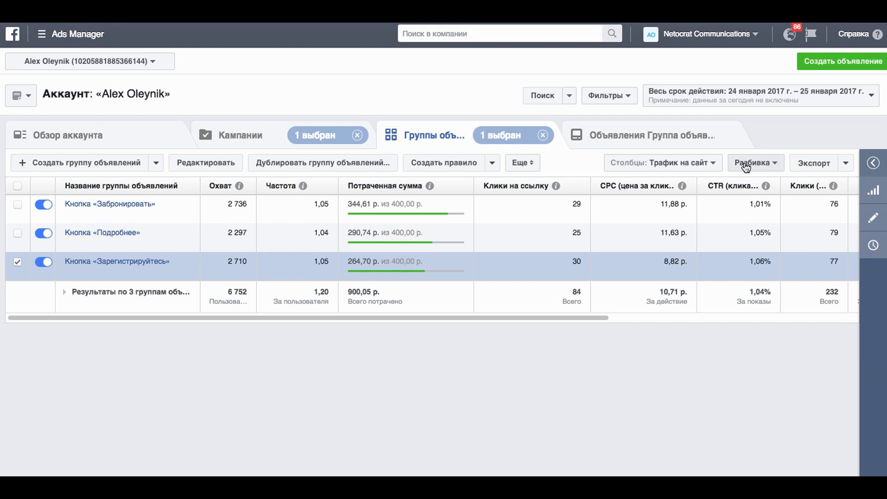
- Break down the ad set results by Возраст и пол and sort the rows by CTR in descending order
{"action": "left_click", "coordinate": [775, 167]}
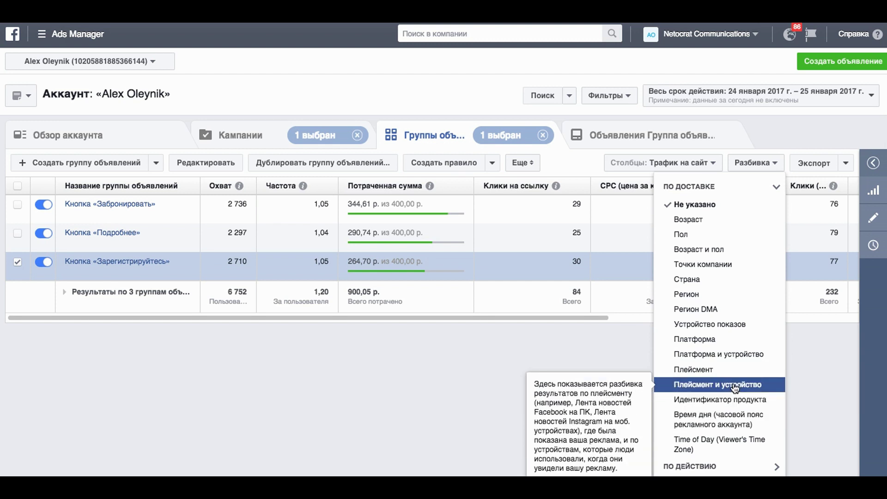
{"action": "left_click", "coordinate": [715, 251]}
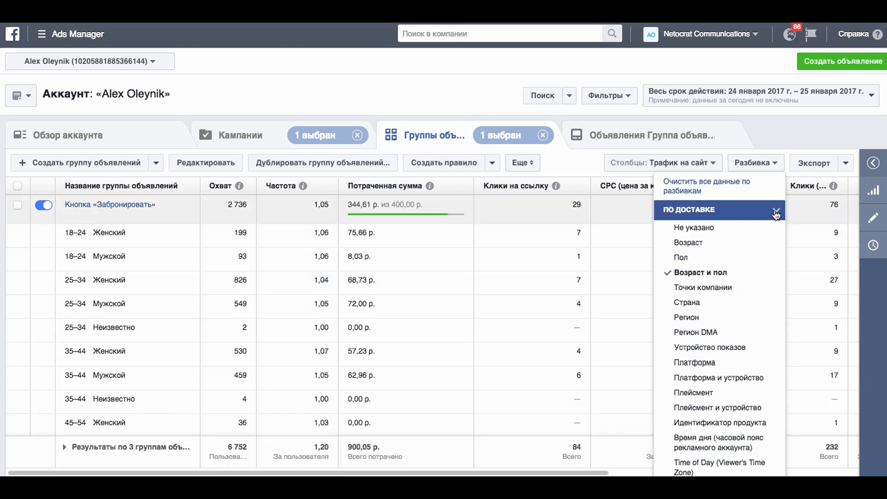
{"action": "left_click", "coordinate": [769, 185]}
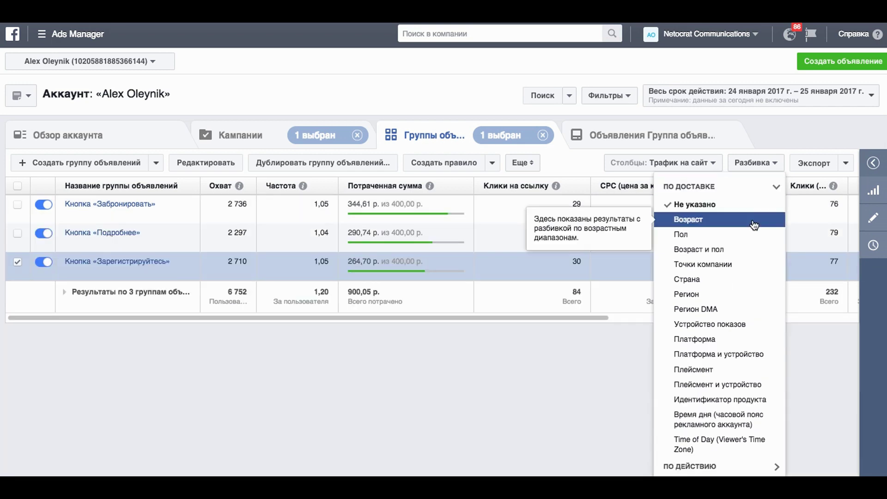
{"action": "left_click", "coordinate": [695, 252]}
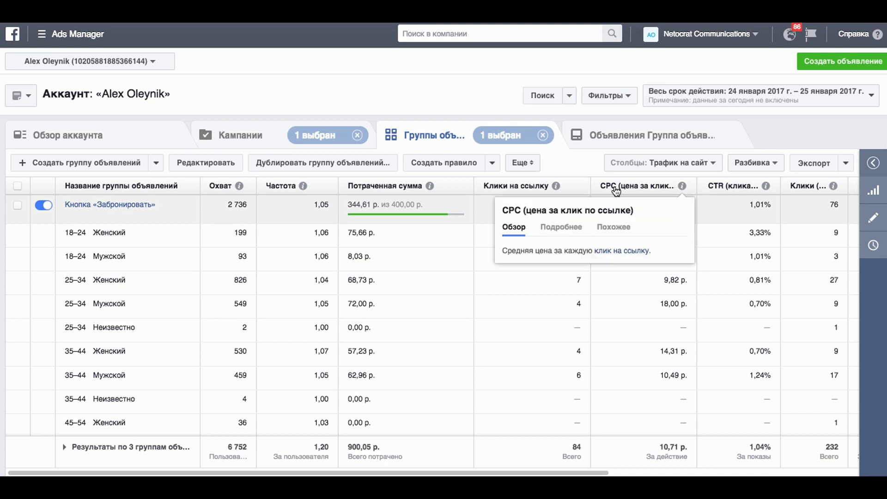
{"action": "left_click", "coordinate": [715, 191]}
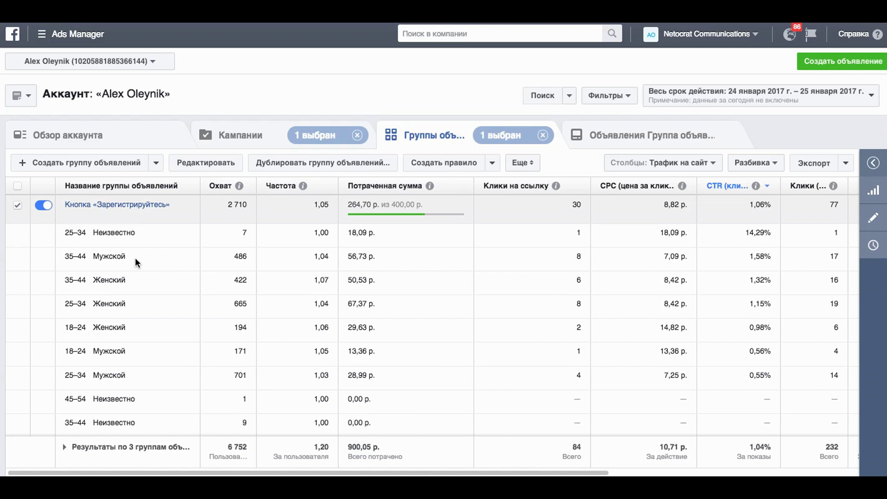
- Compare the CPC of the 35–44 Мужской and 35–44 Женский segments in the «Зарегистрируйтесь» ad set
{"action": "left_click_drag", "start_coordinate": [137, 262], "coordinate": [67, 252]}
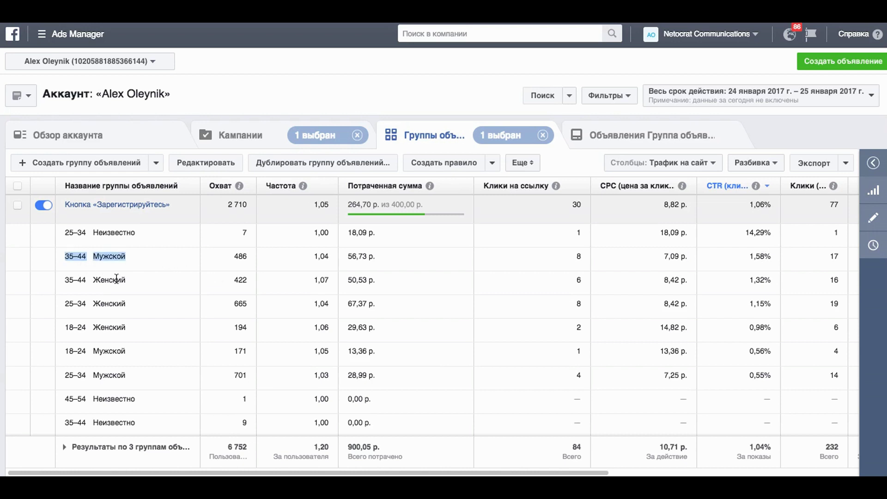
{"action": "left_click_drag", "start_coordinate": [134, 283], "coordinate": [60, 280]}
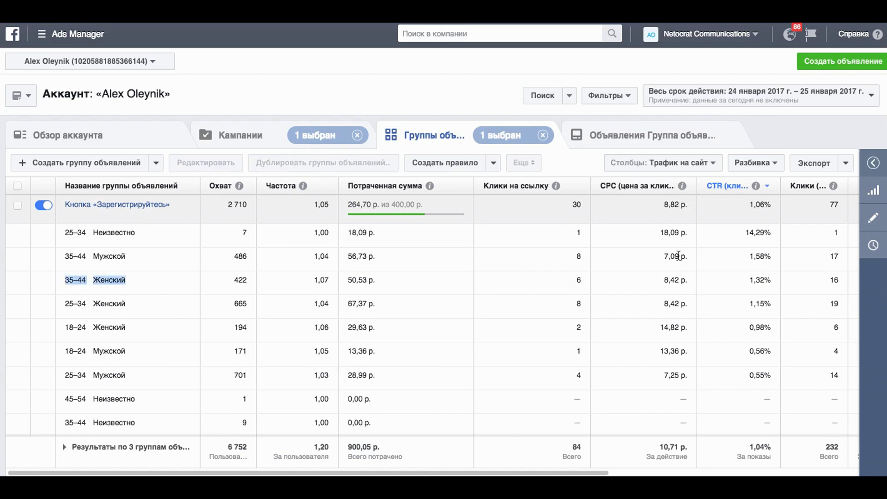
{"action": "left_click_drag", "start_coordinate": [664, 257], "coordinate": [687, 282]}
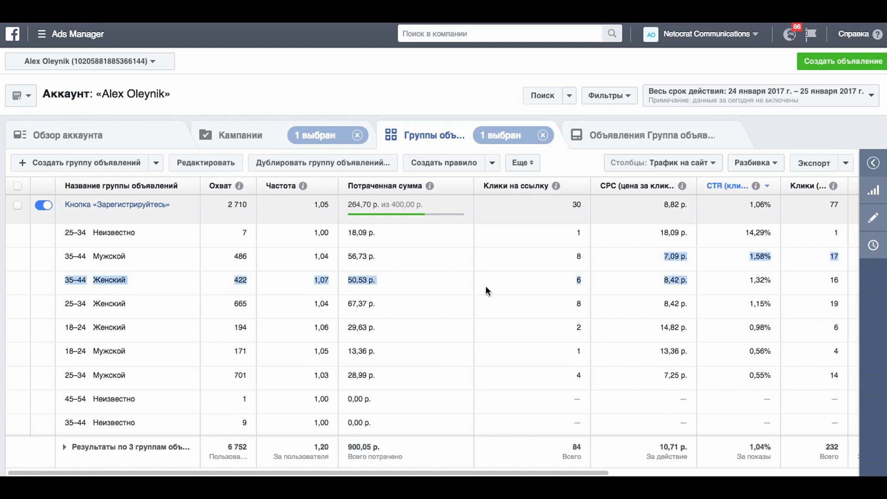
- Examine the lower-CTR segments of the «Зарегистрируйтесь» ad set, highlighting the 18–24 Женский and 18–24 Мужской rows
{"action": "scroll", "coordinate": [508, 363], "scroll_direction": "down", "scroll_amount": 1}
{"action": "scroll", "coordinate": [508, 364], "scroll_direction": "down", "scroll_amount": 1}
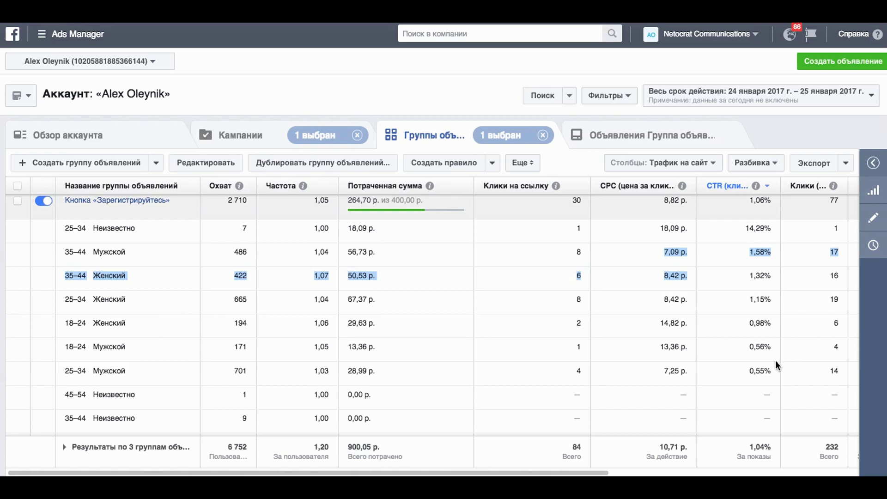
{"action": "scroll", "coordinate": [734, 375], "scroll_direction": "down", "scroll_amount": 1}
{"action": "scroll", "coordinate": [734, 375], "scroll_direction": "up", "scroll_amount": 2}
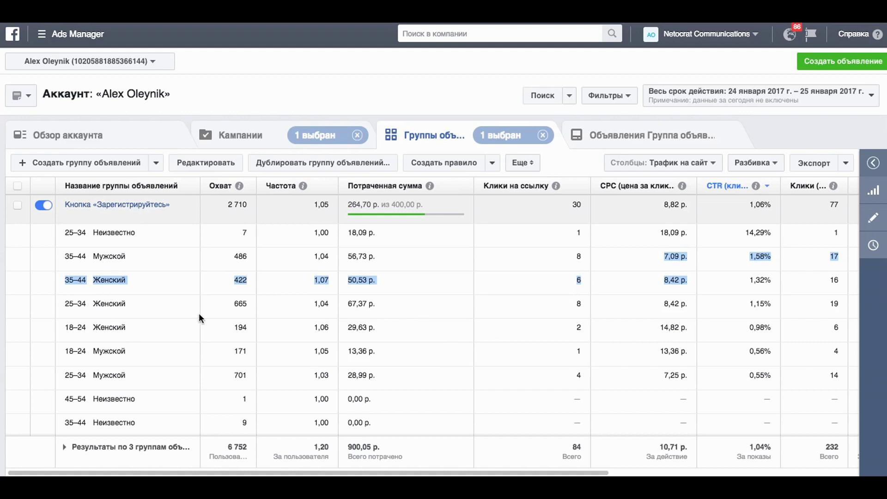
{"action": "left_click_drag", "start_coordinate": [131, 351], "coordinate": [60, 326]}
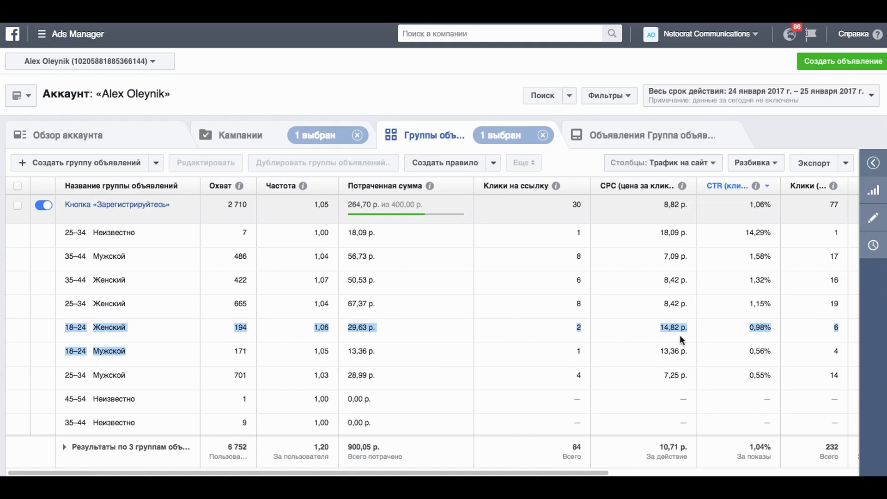
- Switch the ad set results breakdown to Пол
{"action": "left_click", "coordinate": [779, 167]}
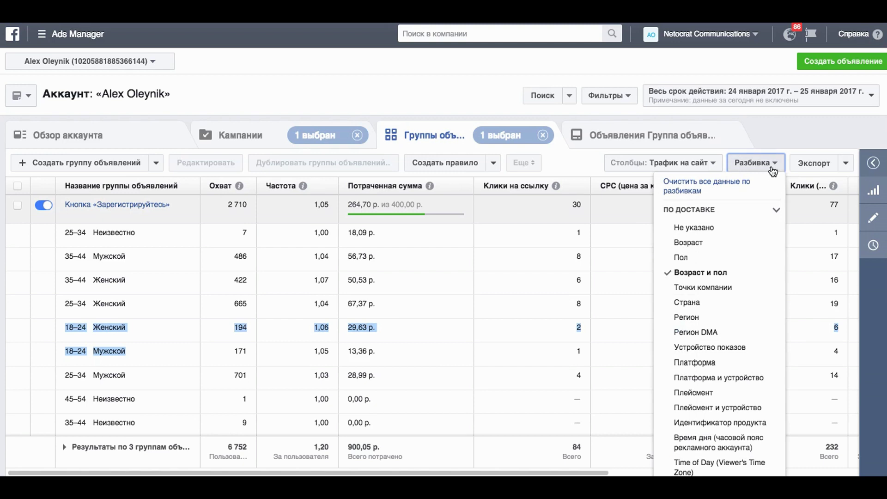
{"action": "left_click", "coordinate": [690, 257]}
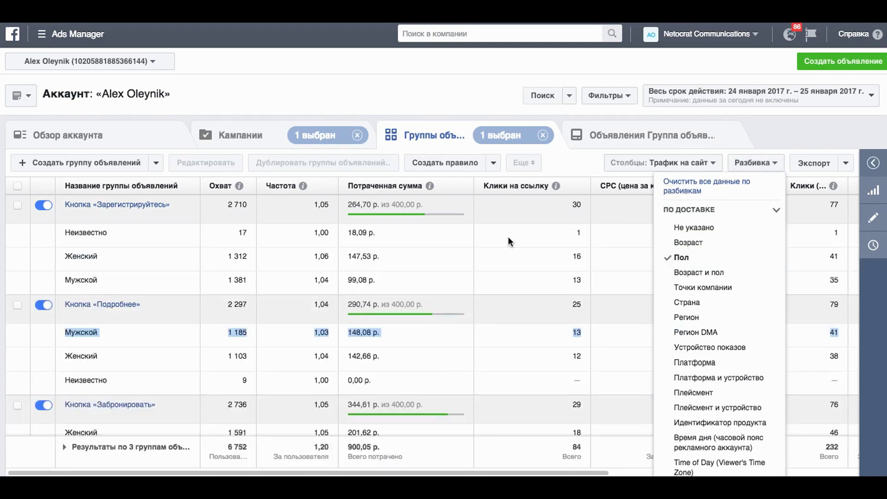
{"action": "left_click", "coordinate": [553, 261]}
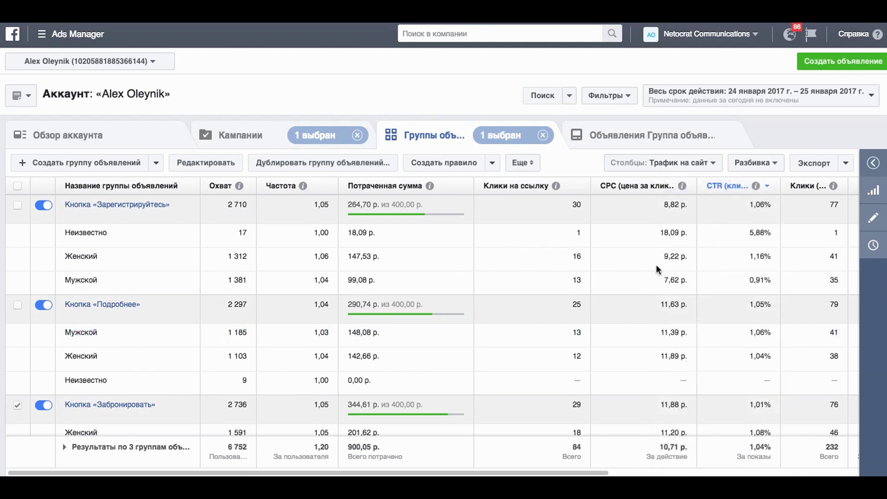
- Compare CTR and CPC between genders, highlighting the Женский segment's values in the «Зарегистрируйтесь» ad set
{"action": "left_click_drag", "start_coordinate": [772, 257], "coordinate": [745, 258]}
{"action": "left_click_drag", "start_coordinate": [689, 256], "coordinate": [658, 255]}
{"action": "scroll", "coordinate": [655, 354], "scroll_direction": "down", "scroll_amount": 1}
{"action": "scroll", "coordinate": [656, 354], "scroll_direction": "up", "scroll_amount": 1}
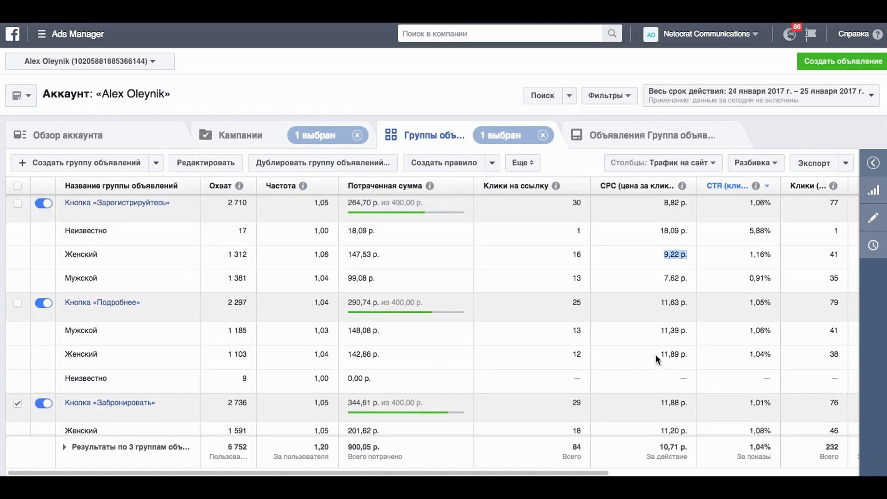
{"action": "scroll", "coordinate": [656, 354], "scroll_direction": "down", "scroll_amount": 1}
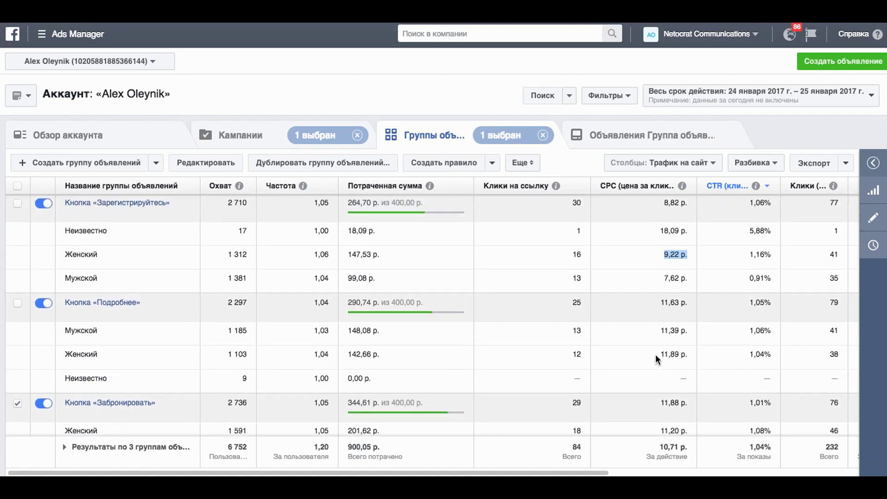
- Add the website conversion columns Лиды с сайта and Цена за лид с сайта to the report and apply the column setup
{"action": "left_click", "coordinate": [713, 164]}
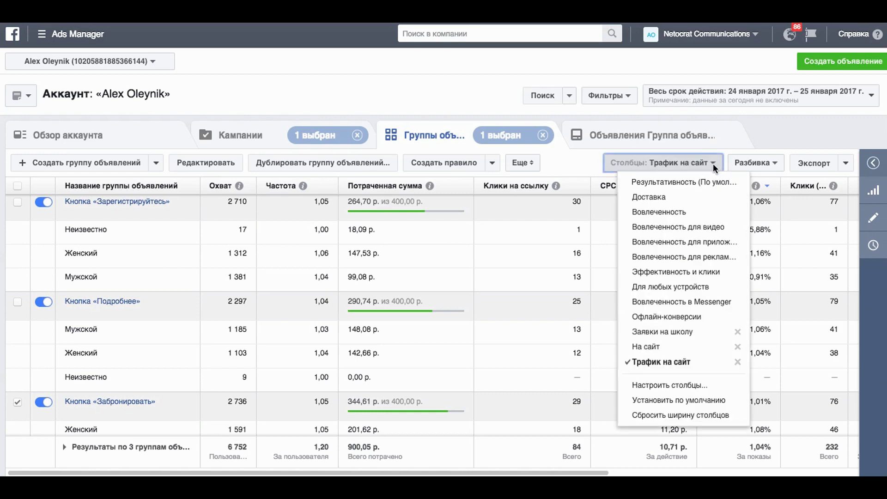
{"action": "left_click", "coordinate": [680, 387]}
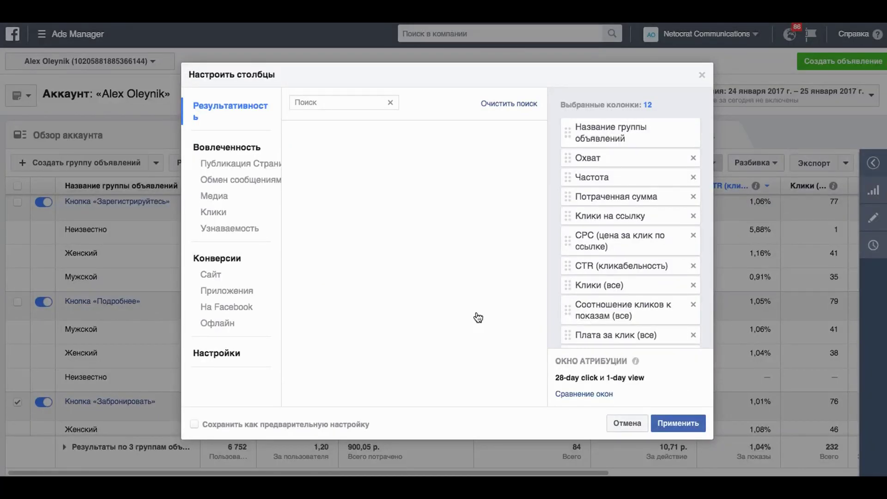
{"action": "left_click", "coordinate": [225, 278]}
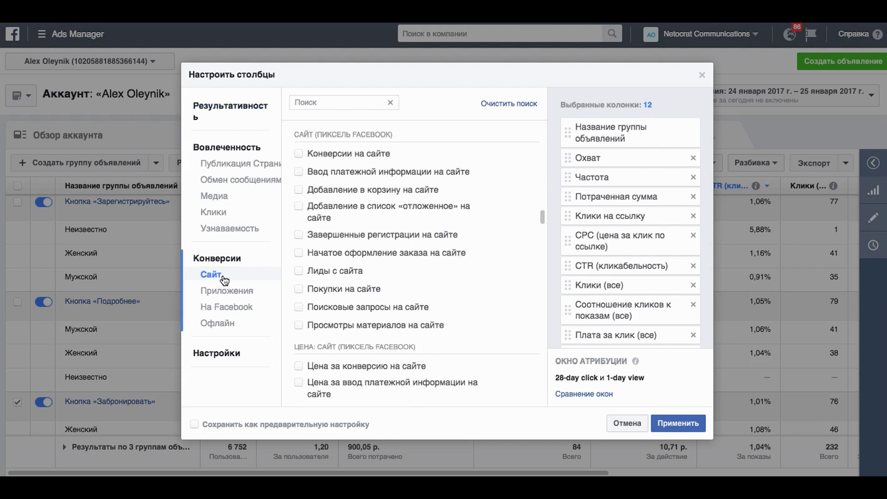
{"action": "left_click", "coordinate": [303, 275]}
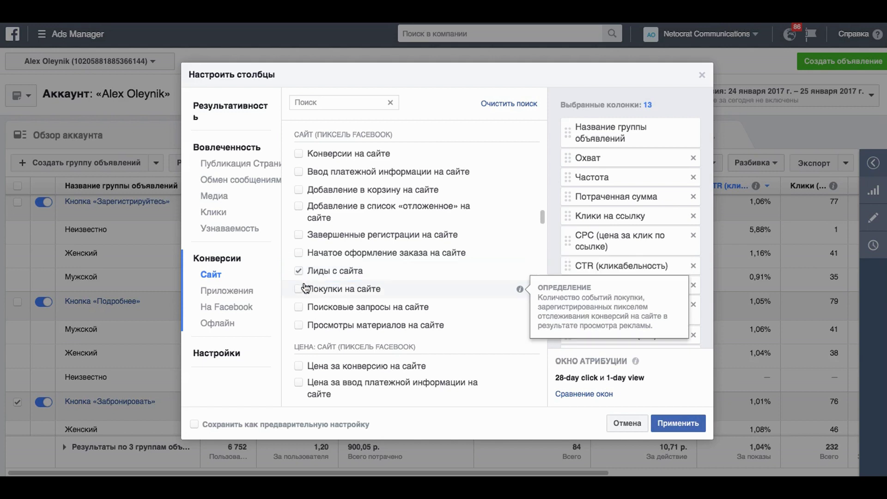
{"action": "scroll", "coordinate": [358, 313], "scroll_direction": "down", "scroll_amount": 1}
{"action": "scroll", "coordinate": [358, 313], "scroll_direction": "down", "scroll_amount": 5}
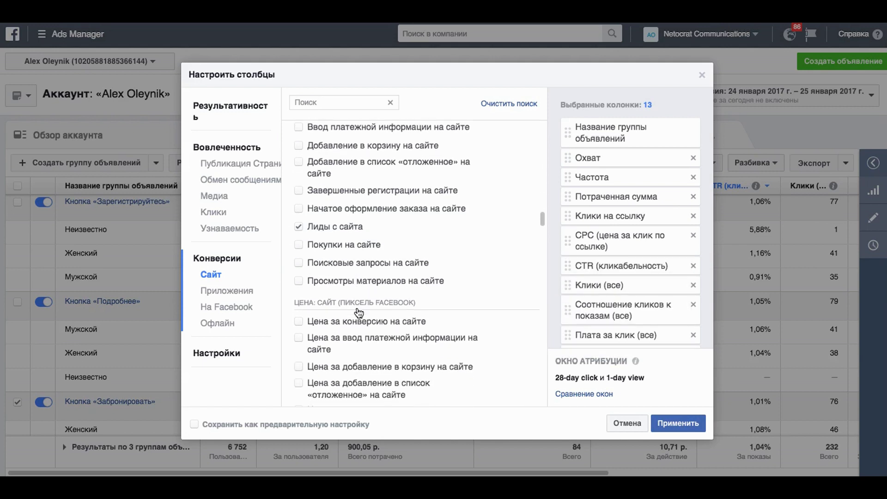
{"action": "scroll", "coordinate": [359, 313], "scroll_direction": "down", "scroll_amount": 1}
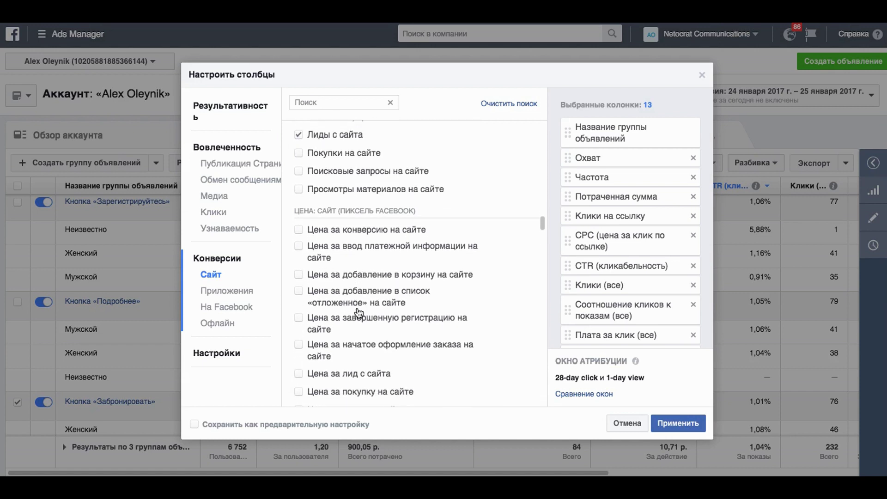
{"action": "scroll", "coordinate": [359, 313], "scroll_direction": "down", "scroll_amount": 3}
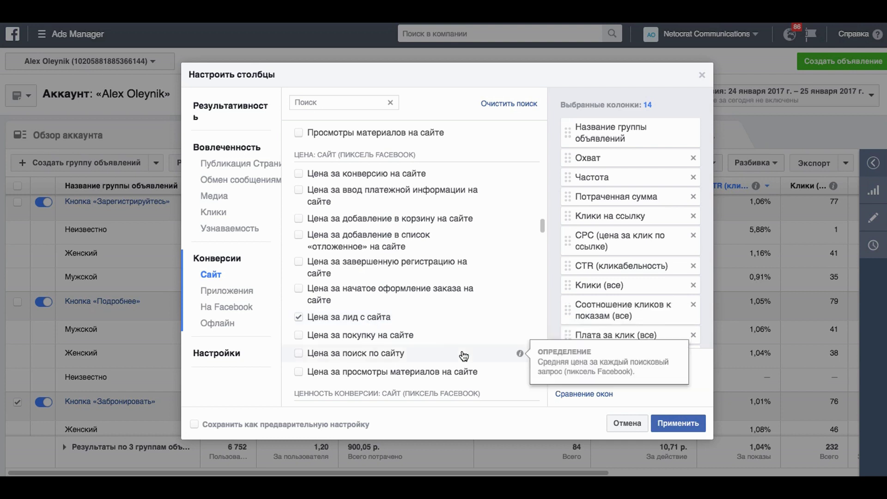
{"action": "scroll", "coordinate": [394, 213], "scroll_direction": "up", "scroll_amount": 2}
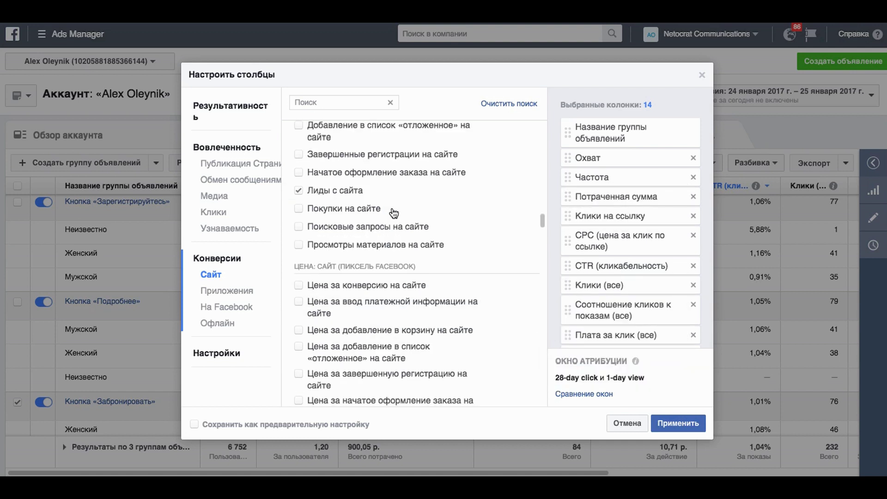
{"action": "left_click", "coordinate": [683, 429]}
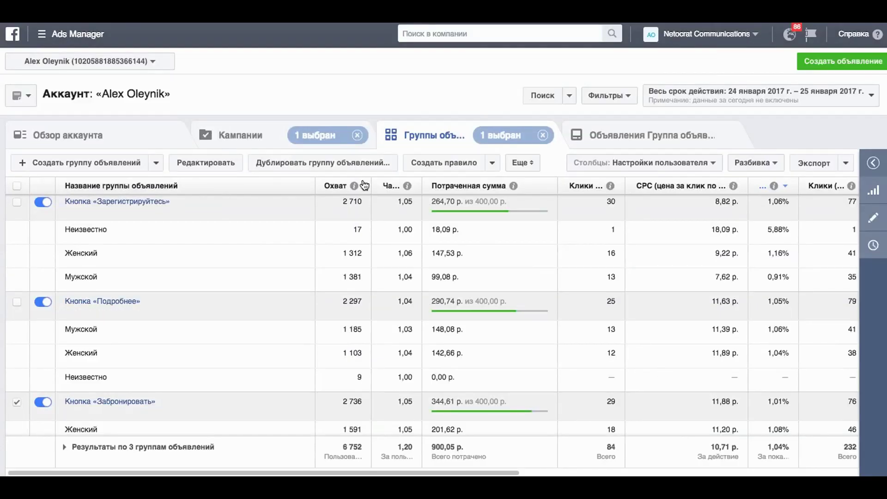
- Narrow the ad set name column and widen the Лиды с сайта column until its full heading fits
{"action": "left_click_drag", "start_coordinate": [316, 185], "coordinate": [200, 188]}
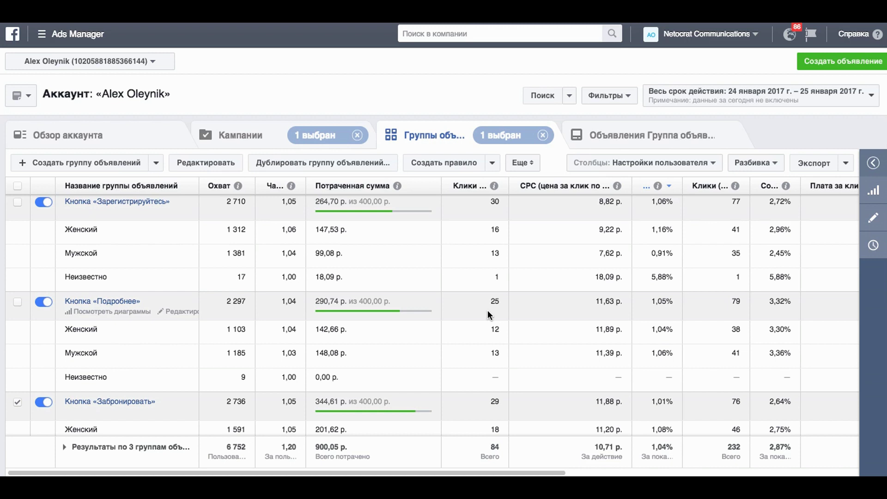
{"action": "scroll", "coordinate": [578, 297], "scroll_direction": "right", "scroll_amount": 5}
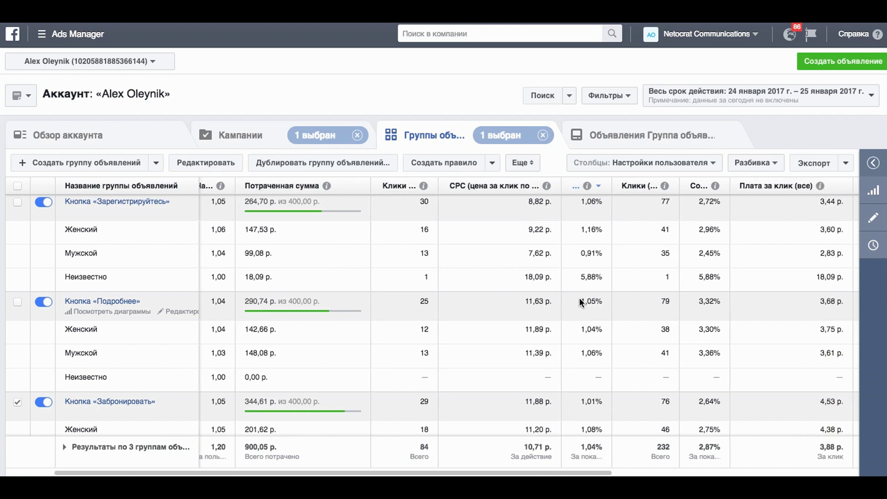
{"action": "scroll", "coordinate": [579, 297], "scroll_direction": "right", "scroll_amount": 5}
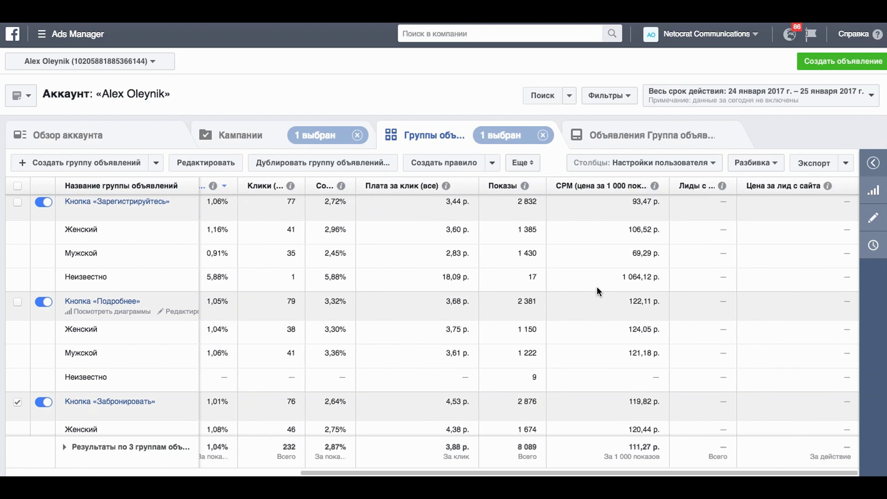
{"action": "left_click_drag", "start_coordinate": [737, 185], "coordinate": [764, 182]}
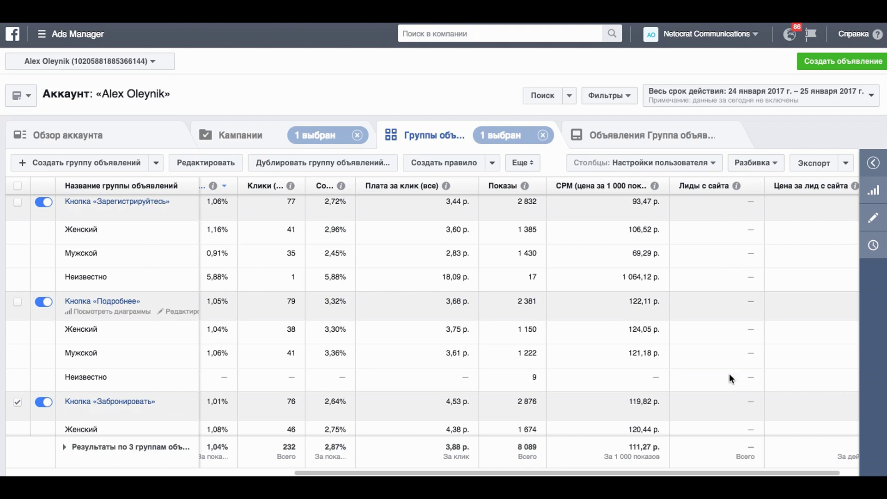
{"action": "scroll", "coordinate": [769, 311], "scroll_direction": "right", "scroll_amount": 2}
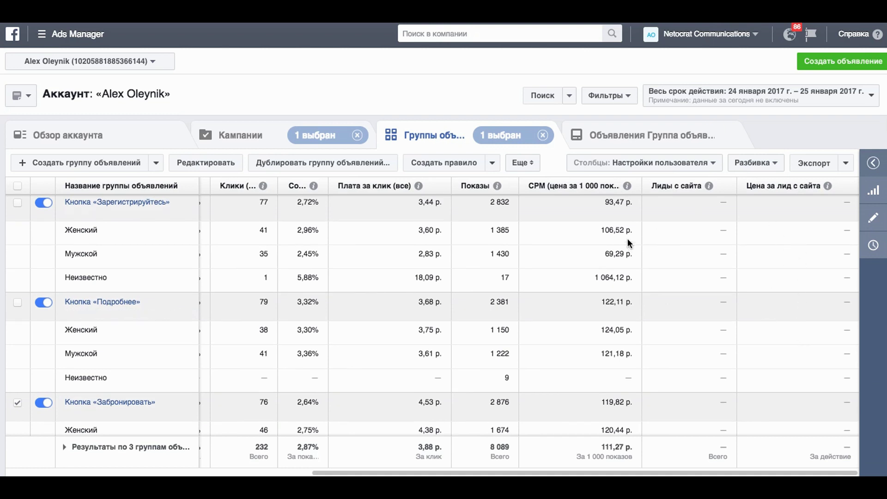
- Zoom out the page and view the ad set results broken down by Устройство показов
{"action": "left_click", "coordinate": [754, 163]}
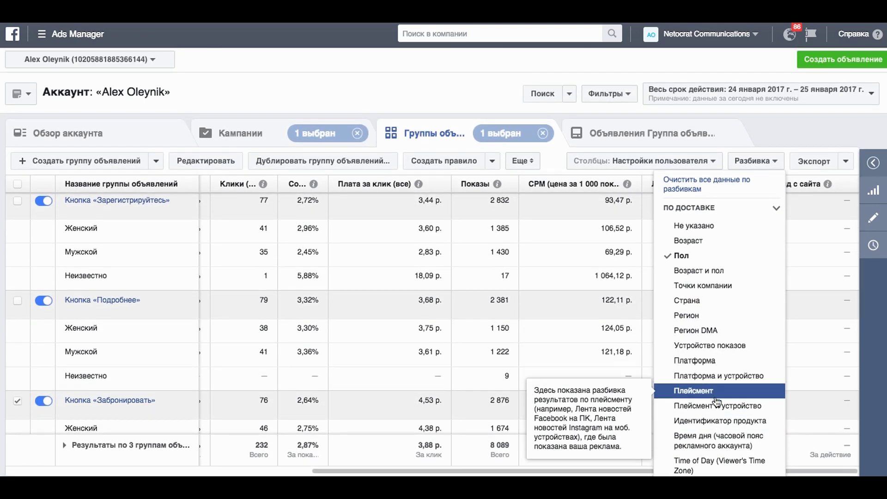
{"action": "scroll", "coordinate": [717, 390], "scroll_direction": "down", "scroll_amount": 1}
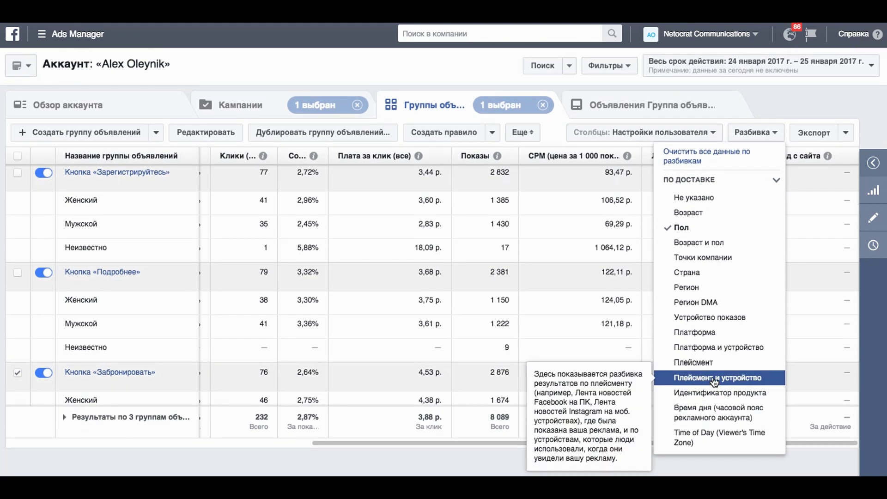
{"action": "key", "text": "super+minus"}
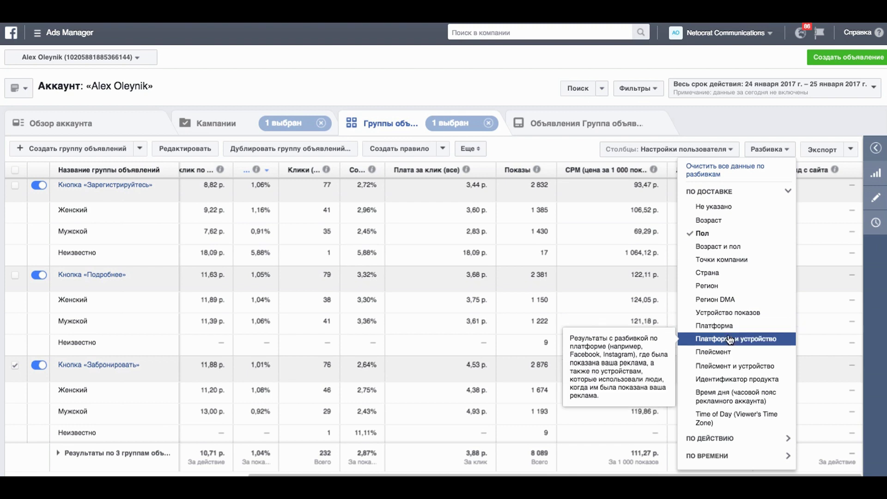
{"action": "left_click", "coordinate": [729, 313]}
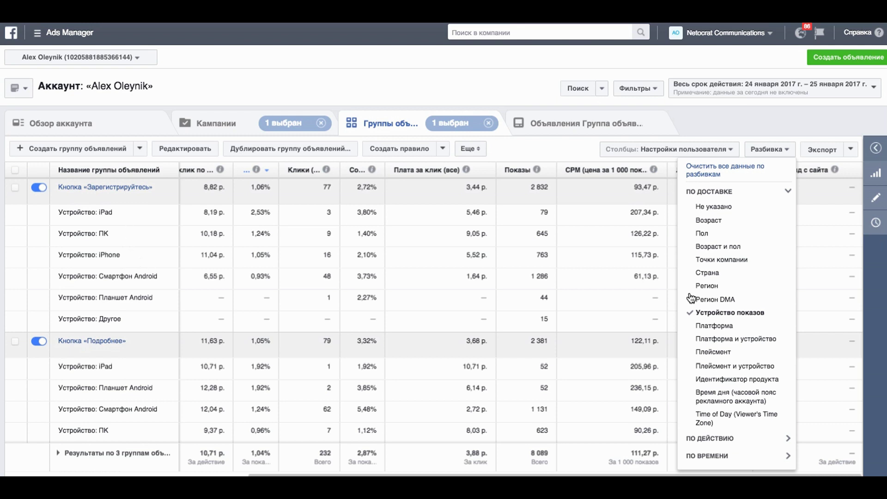
{"action": "left_click", "coordinate": [816, 269]}
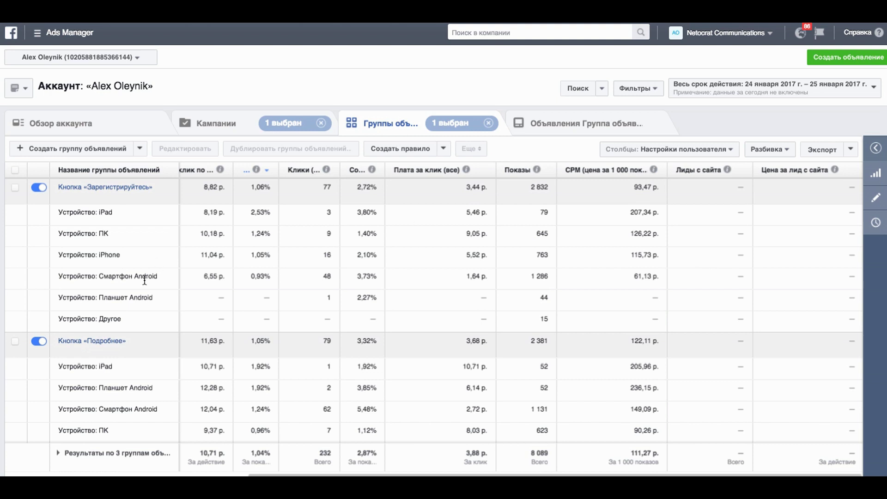
- Return the ad set results to the Пол breakdown
{"action": "left_click", "coordinate": [779, 149]}
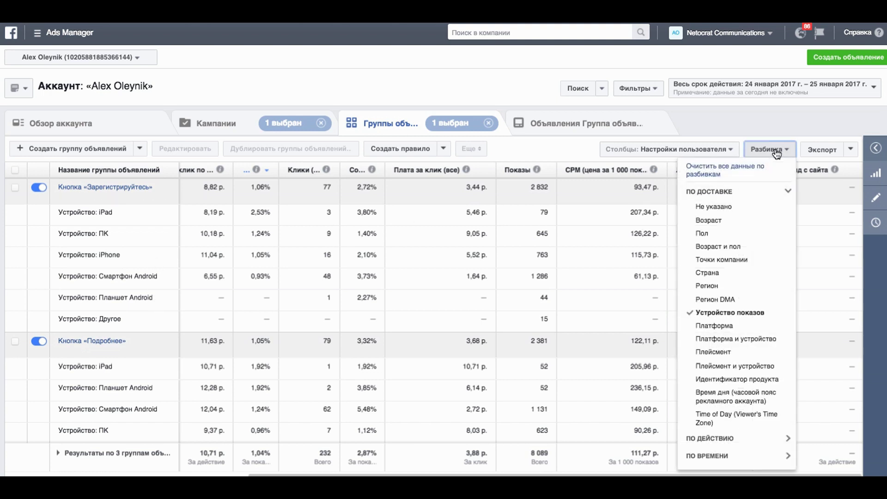
{"action": "left_click", "coordinate": [718, 234]}
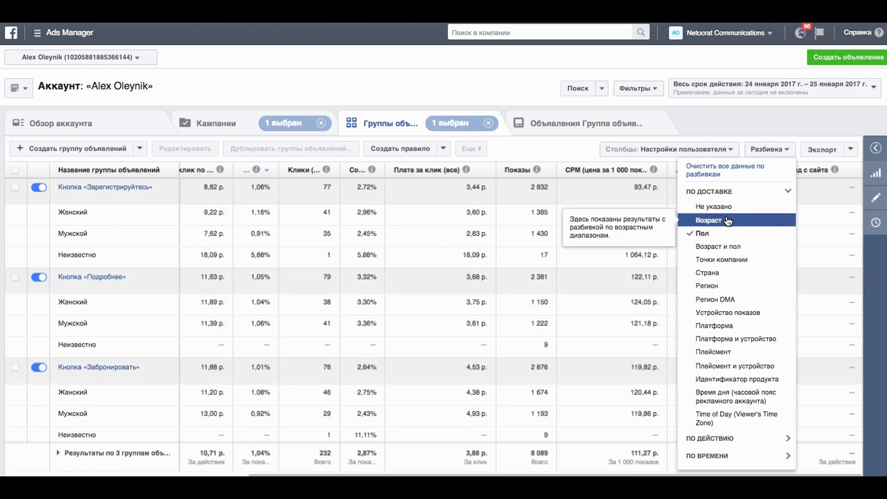
{"action": "left_click", "coordinate": [833, 249]}
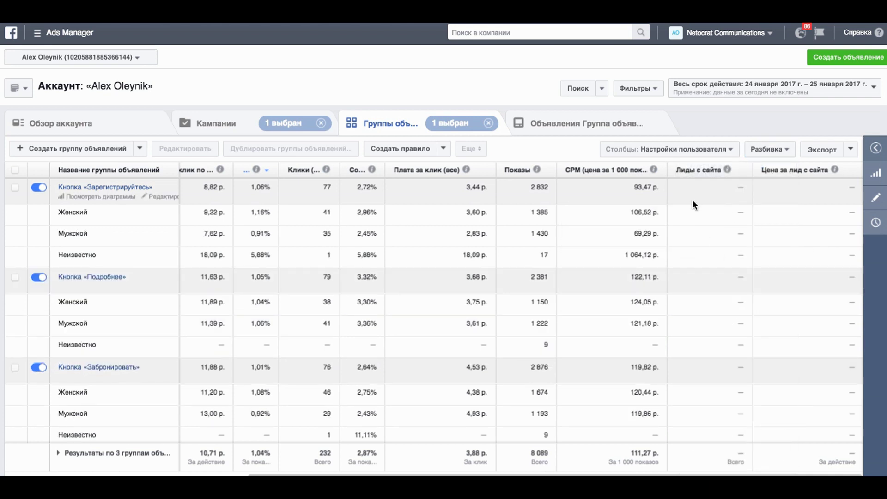
- Widen the Частота and CTR columns so their headings are readable
{"action": "scroll", "coordinate": [478, 272], "scroll_direction": "left", "scroll_amount": 3}
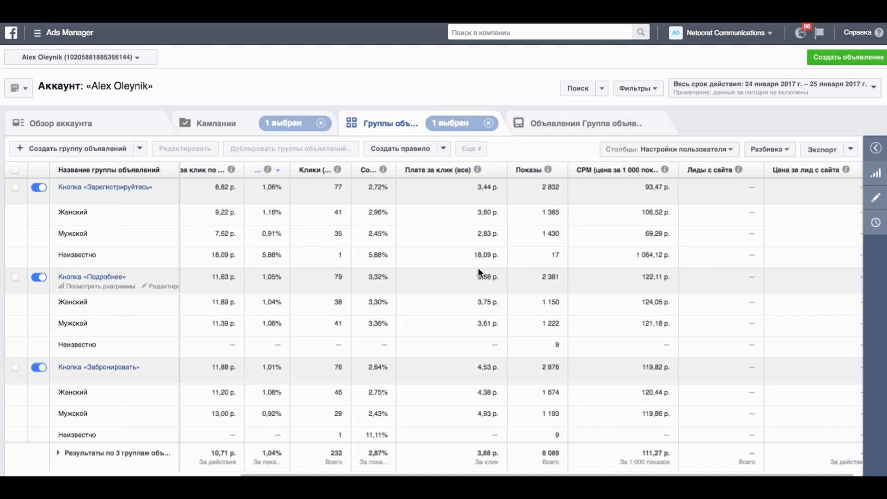
{"action": "scroll", "coordinate": [479, 272], "scroll_direction": "left", "scroll_amount": 6}
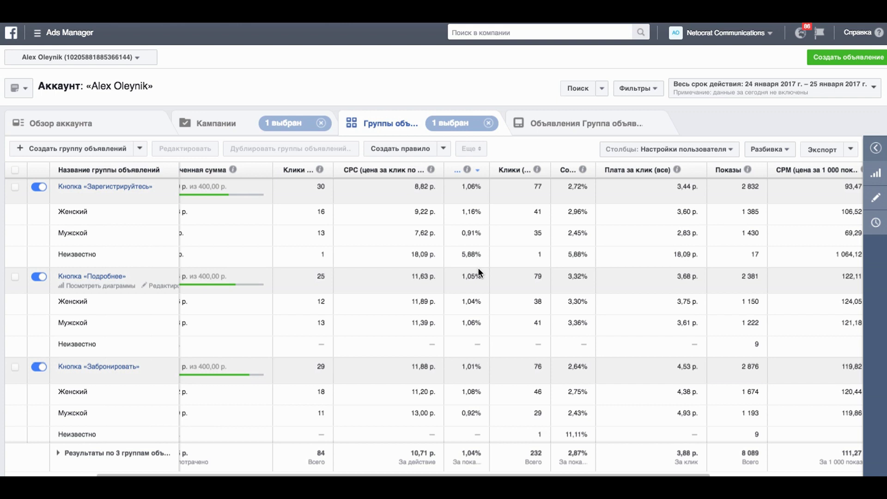
{"action": "scroll", "coordinate": [477, 268], "scroll_direction": "left", "scroll_amount": 5}
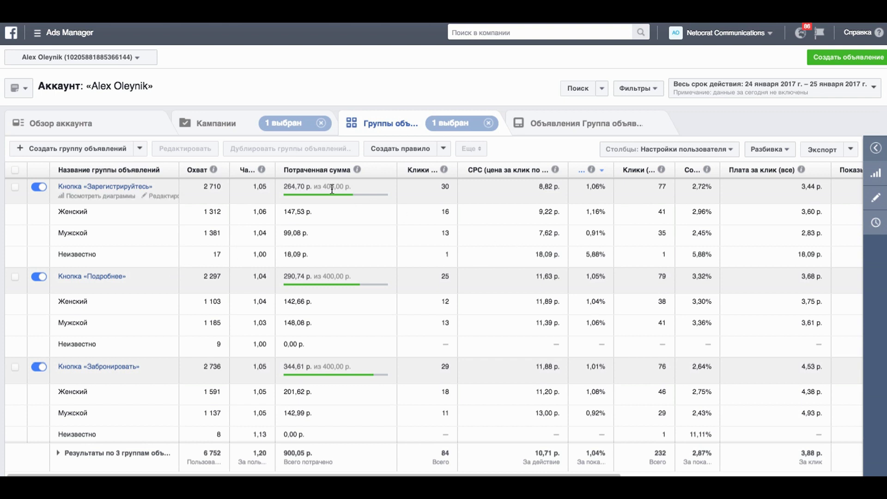
{"action": "left_click_drag", "start_coordinate": [275, 170], "coordinate": [302, 170]}
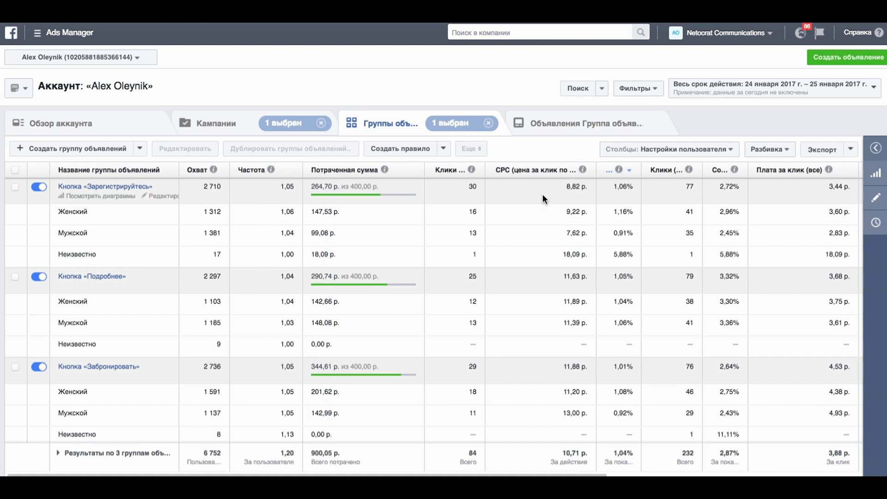
{"action": "mouse_move", "coordinate": [637, 174]}
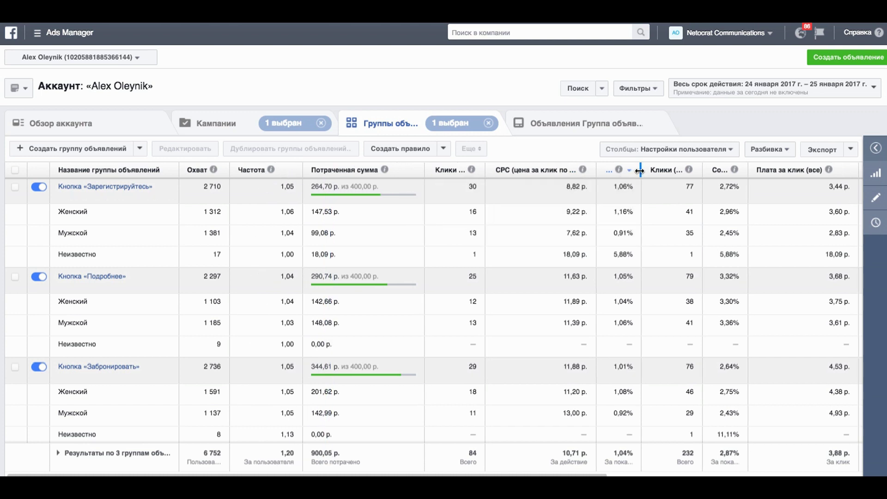
{"action": "left_click_drag", "start_coordinate": [641, 170], "coordinate": [673, 170]}
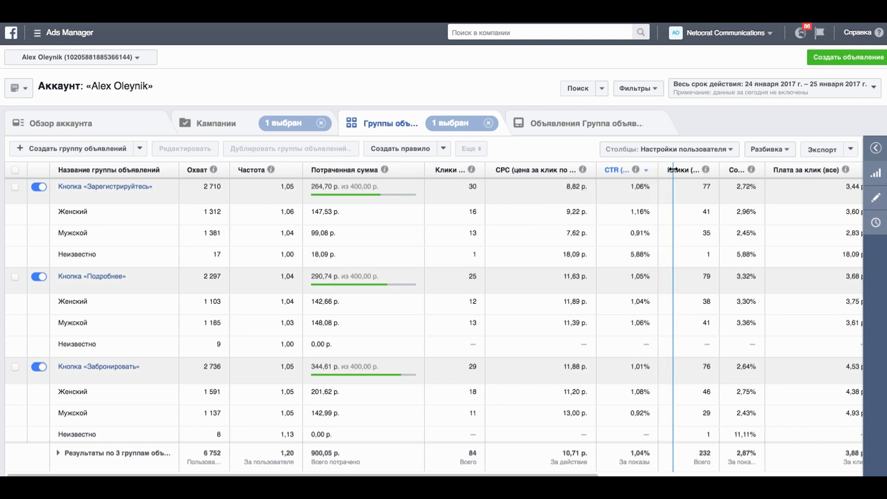
{"action": "left_click", "coordinate": [784, 154]}
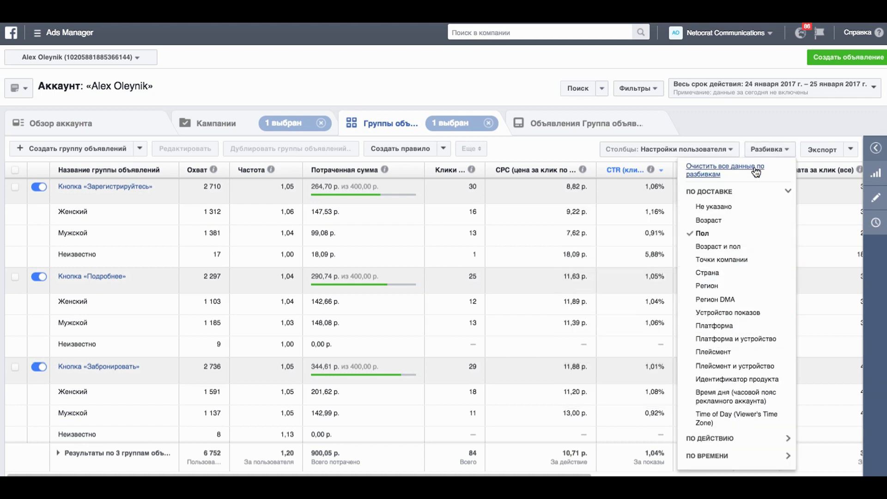
{"action": "left_click", "coordinate": [772, 158]}
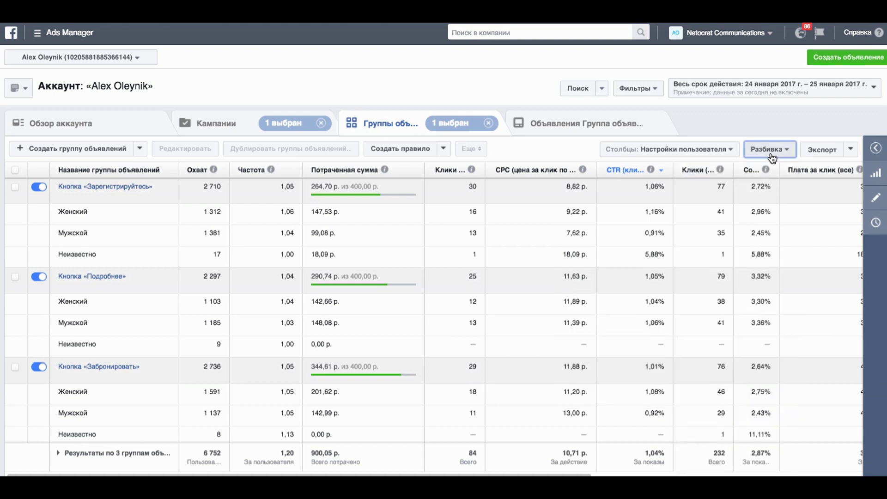
- Review the website (Сайт) conversion and cost metrics offered in the column settings, closing them without applying changes and returning to the first report columns
{"action": "mouse_move", "coordinate": [95, 194]}
{"action": "scroll", "coordinate": [481, 257], "scroll_direction": "right", "scroll_amount": 10}
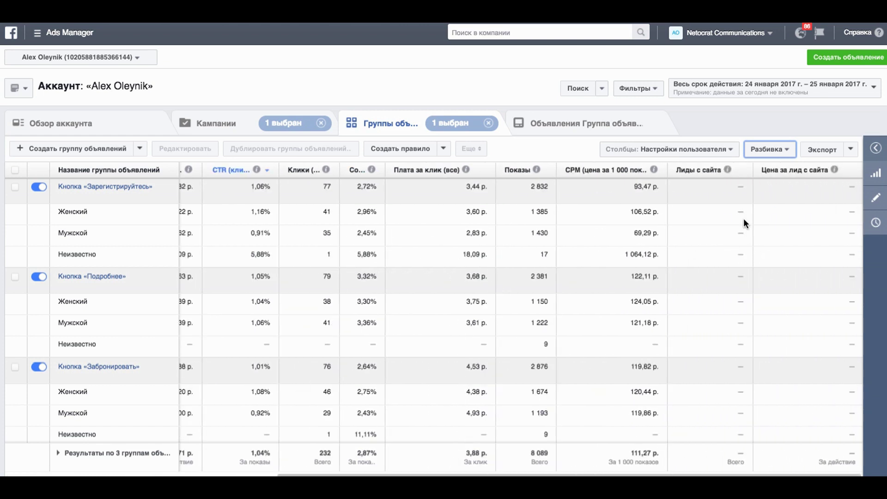
{"action": "left_click", "coordinate": [731, 152]}
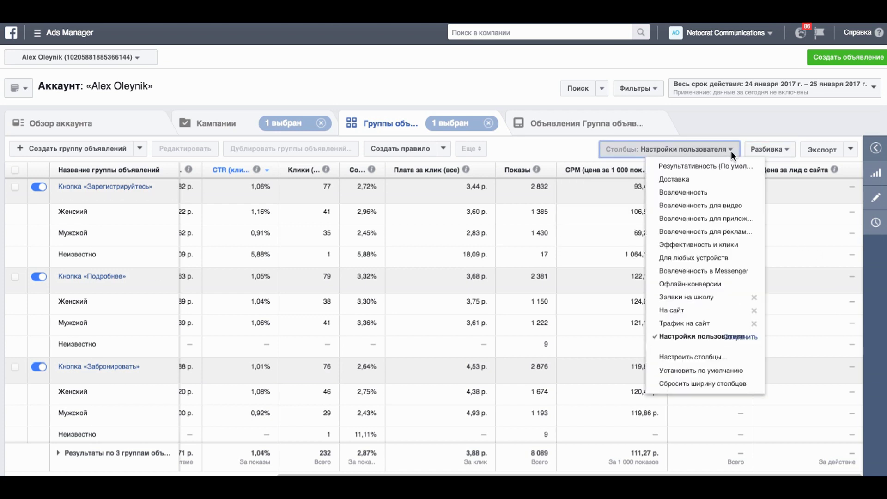
{"action": "left_click", "coordinate": [680, 358]}
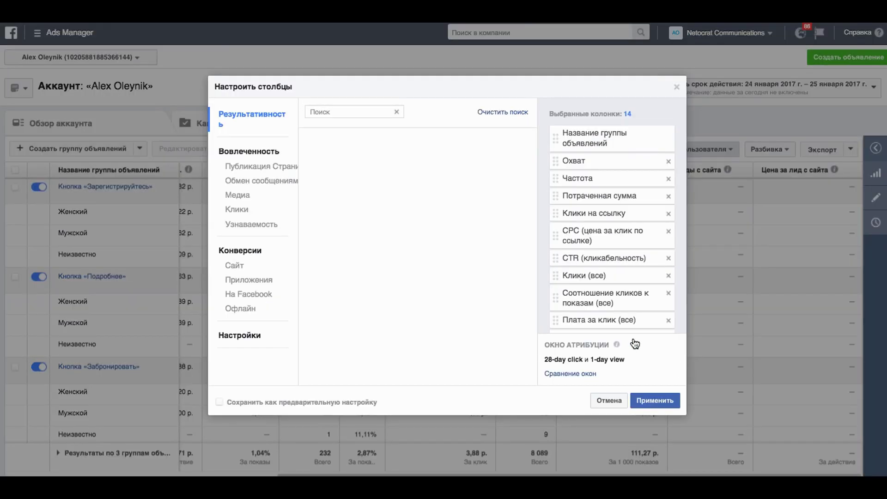
{"action": "left_click", "coordinate": [234, 266]}
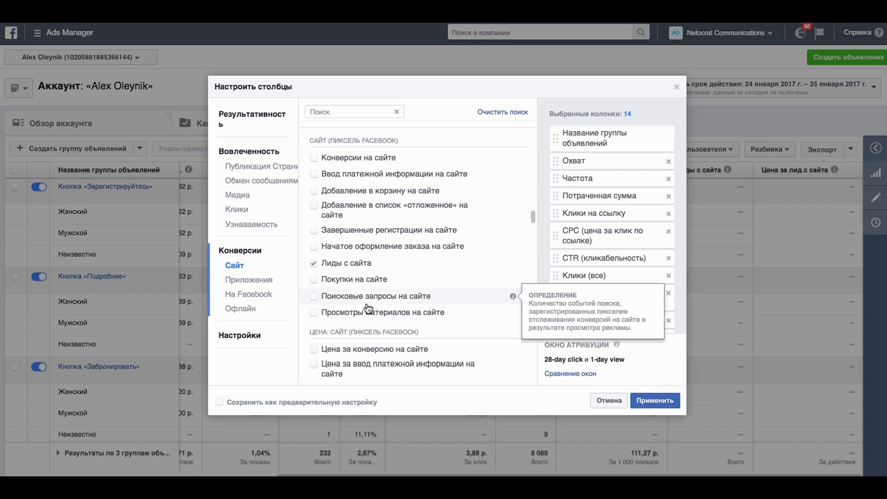
{"action": "scroll", "coordinate": [388, 330], "scroll_direction": "down", "scroll_amount": 3}
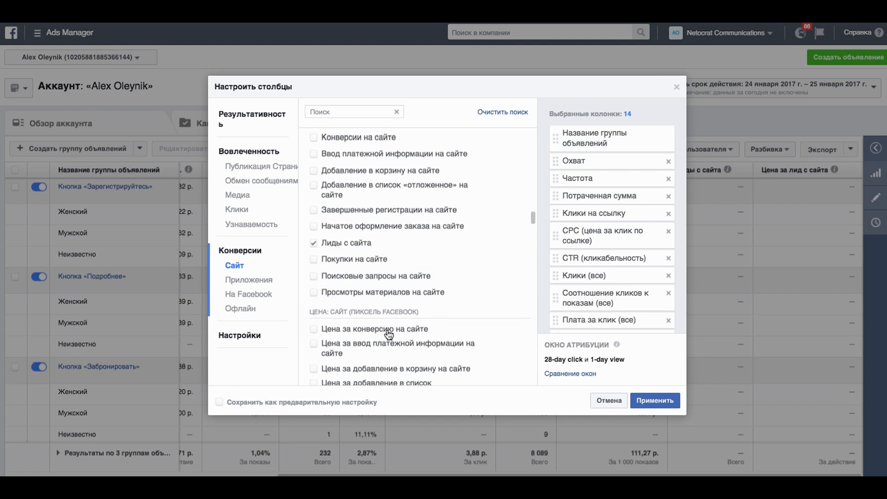
{"action": "scroll", "coordinate": [388, 334], "scroll_direction": "down", "scroll_amount": 2}
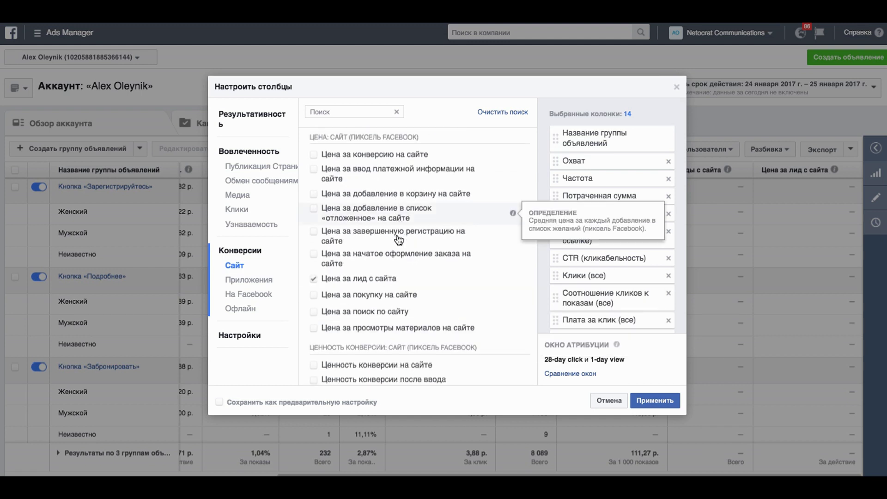
{"action": "scroll", "coordinate": [398, 305], "scroll_direction": "up", "scroll_amount": 2}
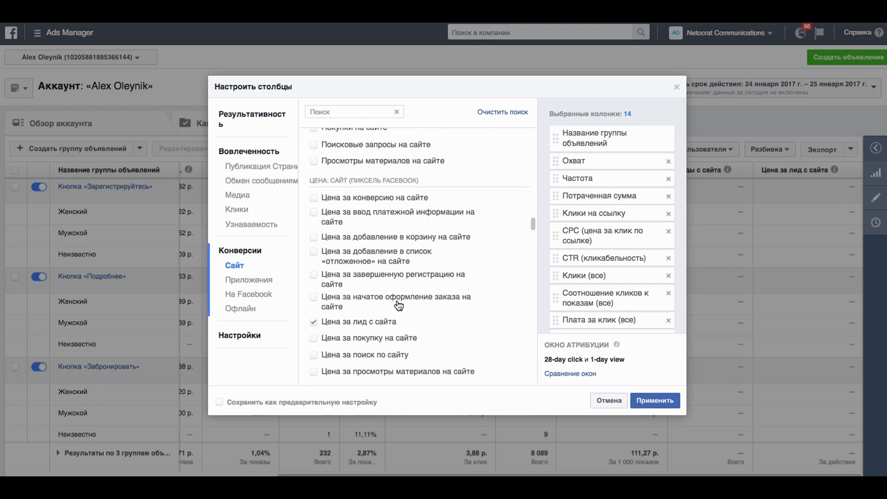
{"action": "left_click", "coordinate": [609, 401]}
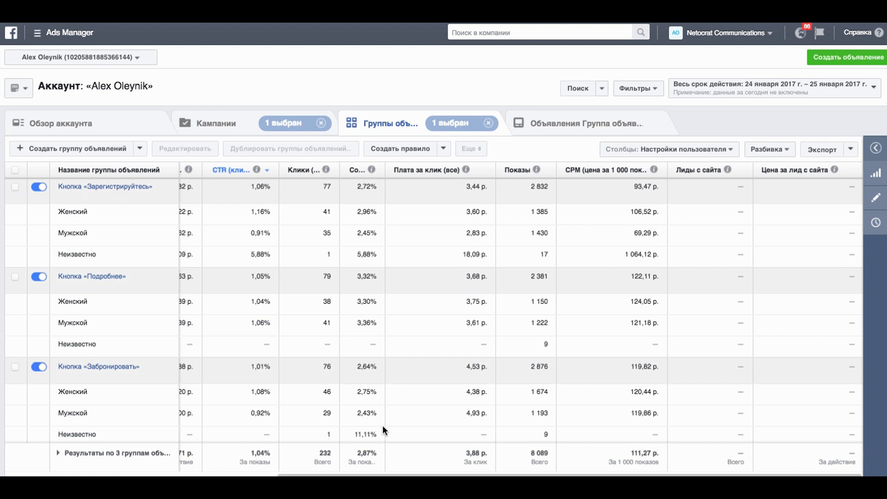
{"action": "scroll", "coordinate": [361, 418], "scroll_direction": "left", "scroll_amount": 10}
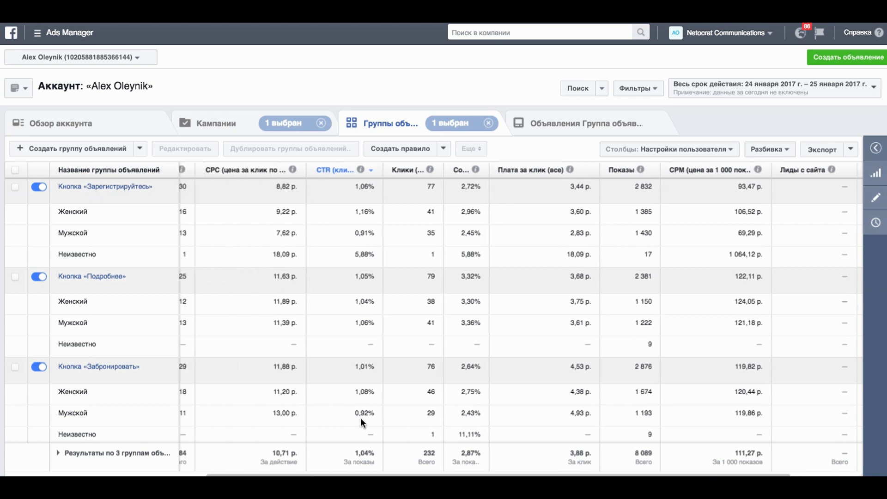
{"action": "scroll", "coordinate": [361, 419], "scroll_direction": "left", "scroll_amount": 3}
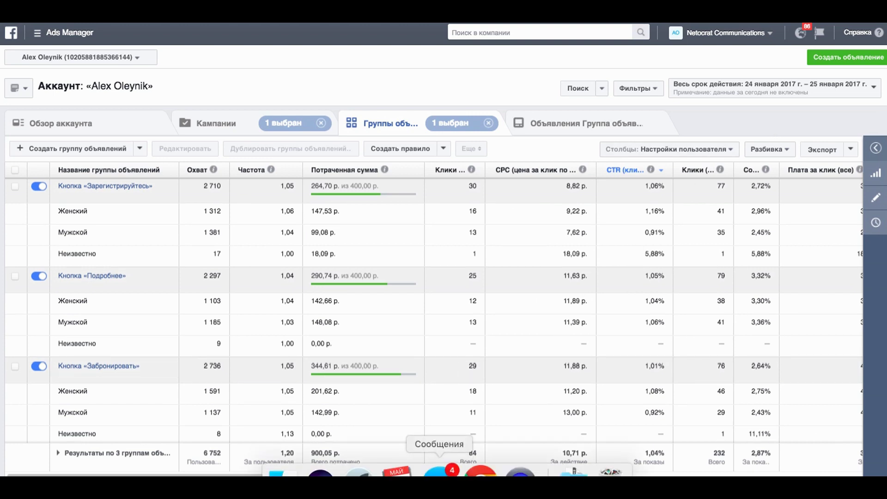
{"action": "mouse_move", "coordinate": [437, 476]}
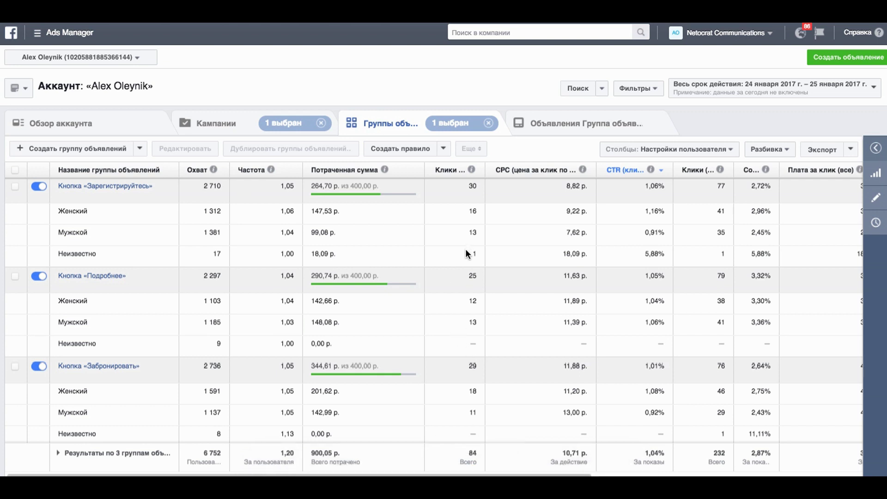
{"action": "mouse_move", "coordinate": [512, 475]}
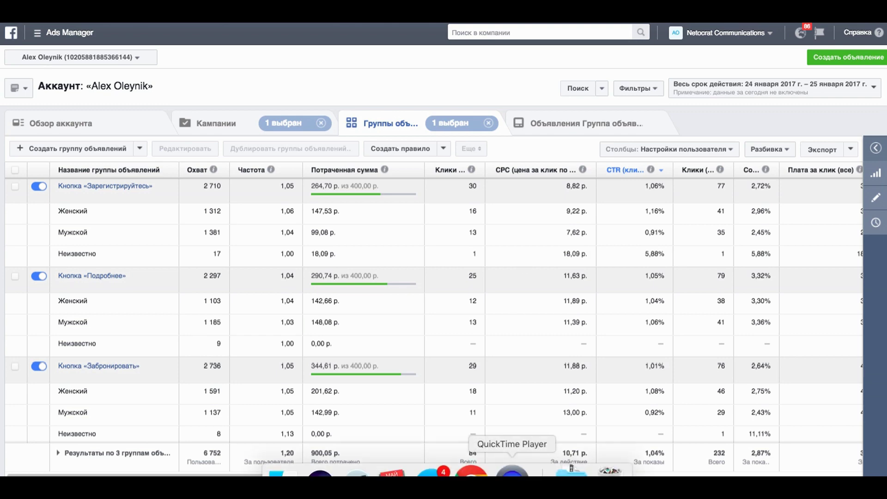
{"action": "left_click", "coordinate": [512, 475]}
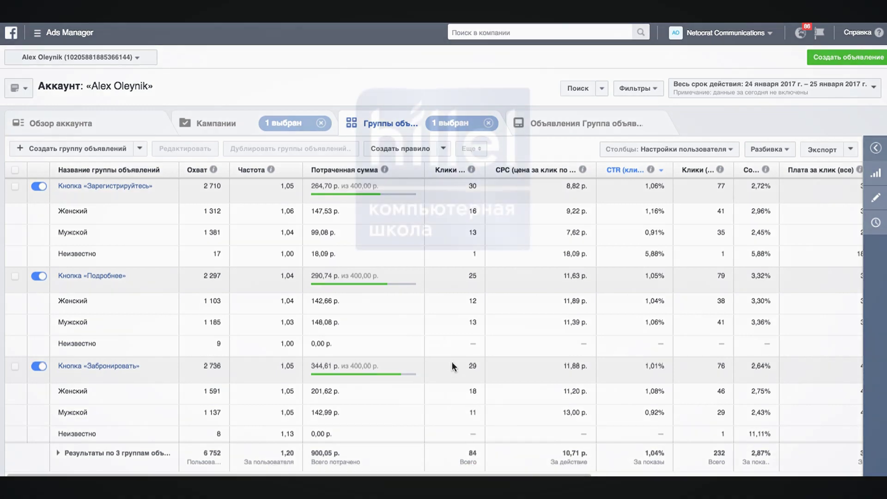